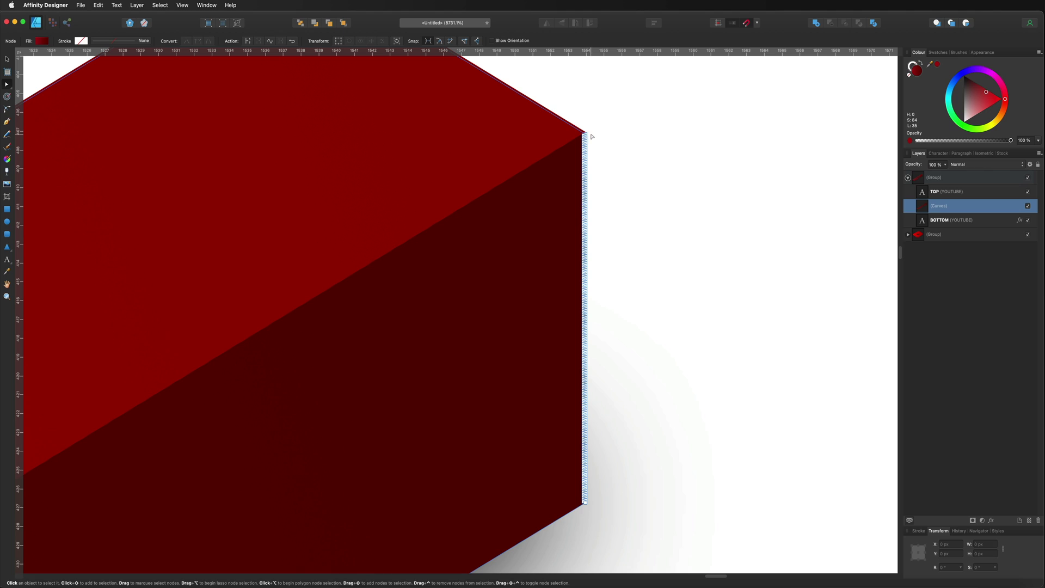
Step: Delete the extra nodes on the side face's right edge and snap its top corner onto the top face's corner
{"action": "left_click_drag", "start_coordinate": [597, 136], "coordinate": [557, 504]}
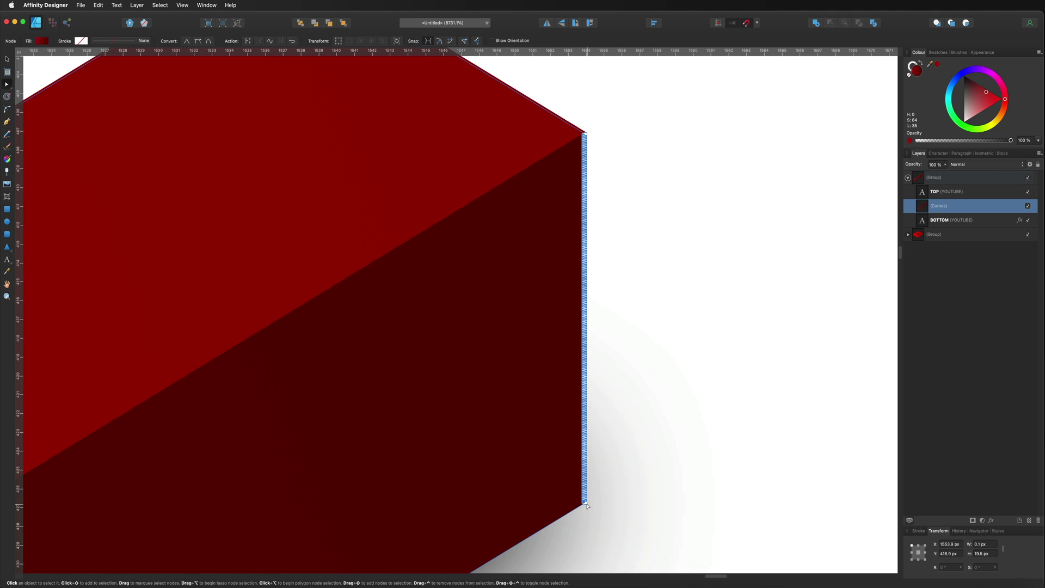
{"action": "key", "text": "Delete"}
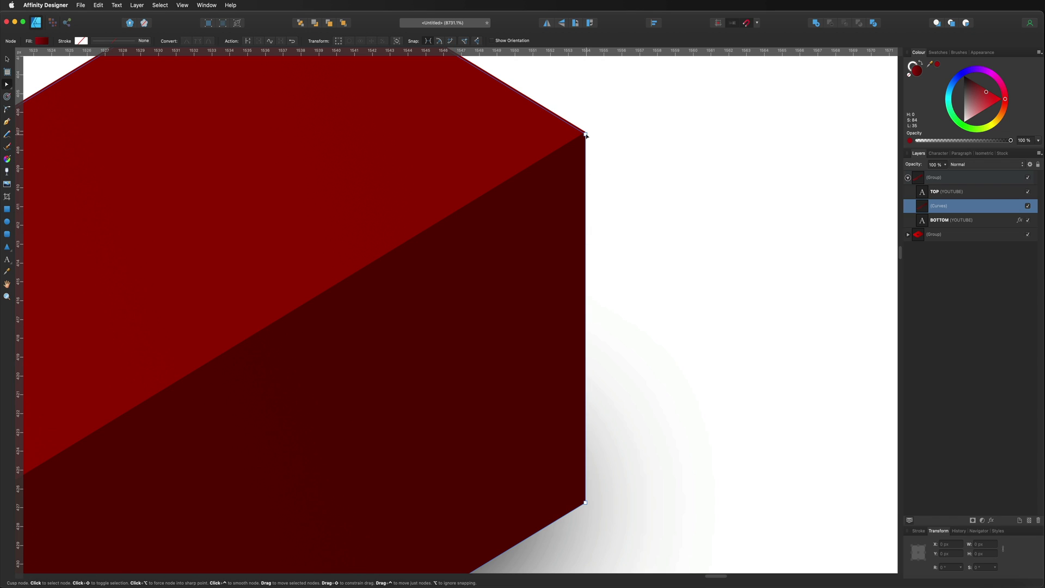
{"action": "scroll", "coordinate": [585, 134], "scroll_direction": "up", "scroll_amount": 5}
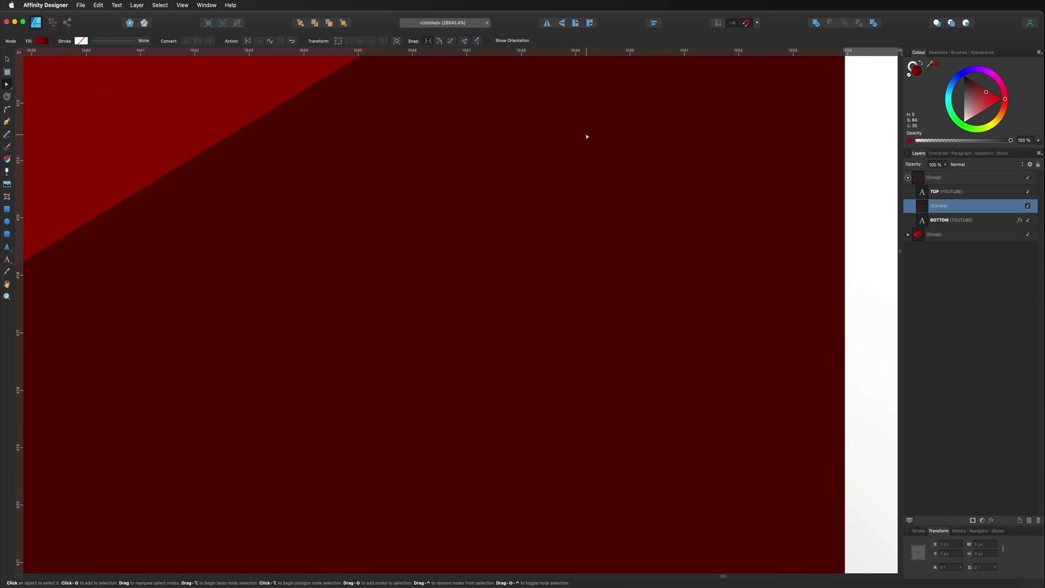
{"action": "scroll", "coordinate": [587, 136], "scroll_direction": "up", "scroll_amount": 4}
{"action": "scroll", "coordinate": [587, 136], "scroll_direction": "right", "scroll_amount": 3}
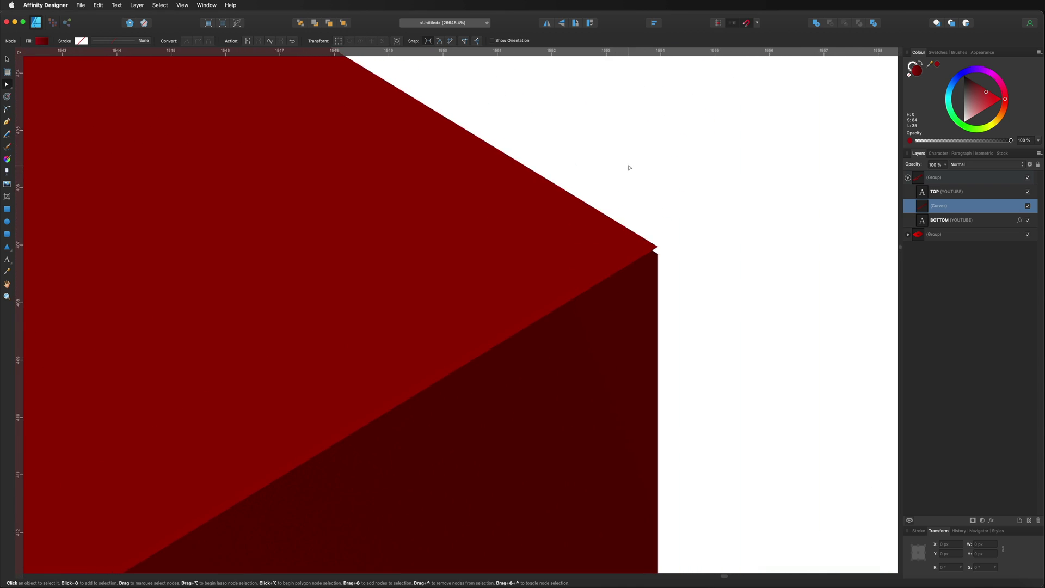
{"action": "left_click_drag", "start_coordinate": [652, 264], "coordinate": [651, 261]}
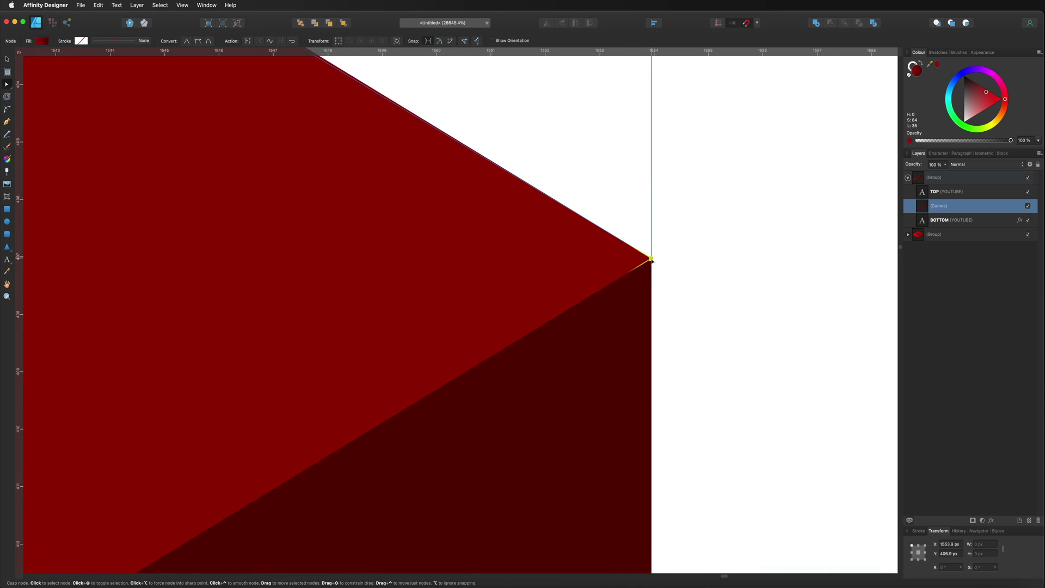
{"action": "left_click", "coordinate": [659, 265]}
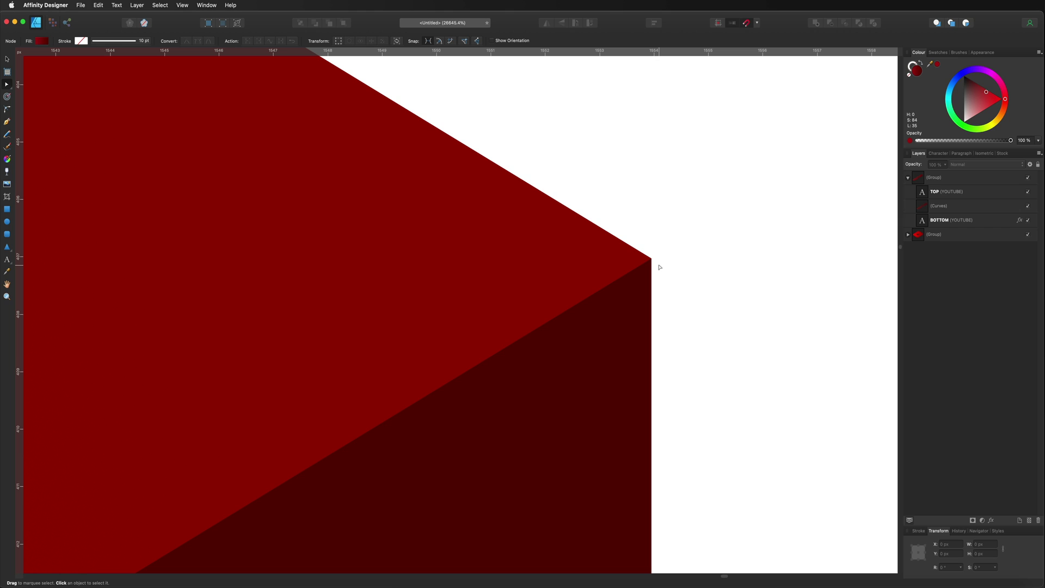
Step: Remove the extra nodes down the side curve's left edge so it becomes one straight line
{"action": "scroll", "coordinate": [659, 267], "scroll_direction": "right", "scroll_amount": 3}
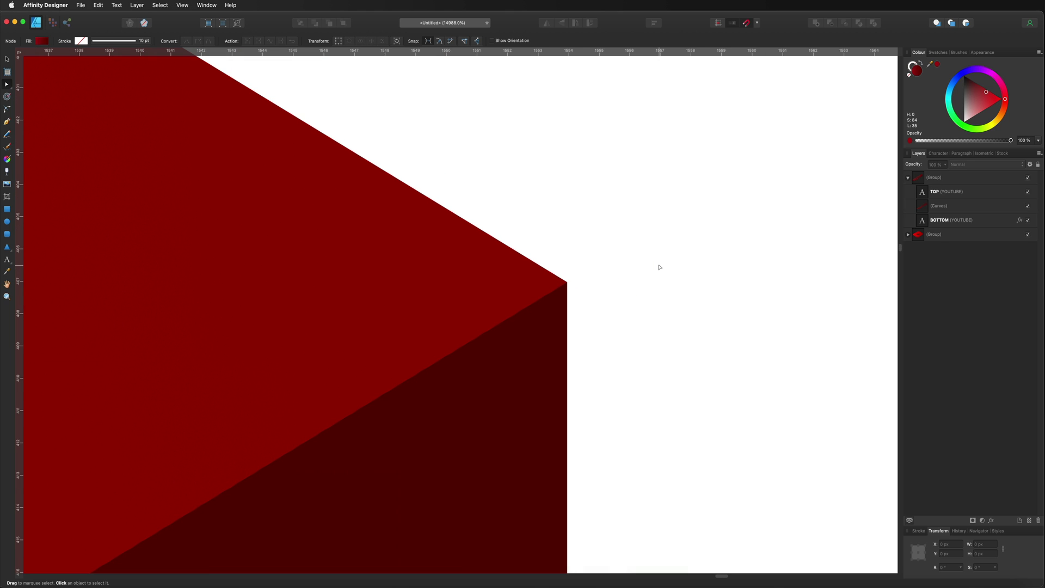
{"action": "scroll", "coordinate": [659, 266], "scroll_direction": "down", "scroll_amount": 3}
{"action": "scroll", "coordinate": [659, 267], "scroll_direction": "left", "scroll_amount": 5}
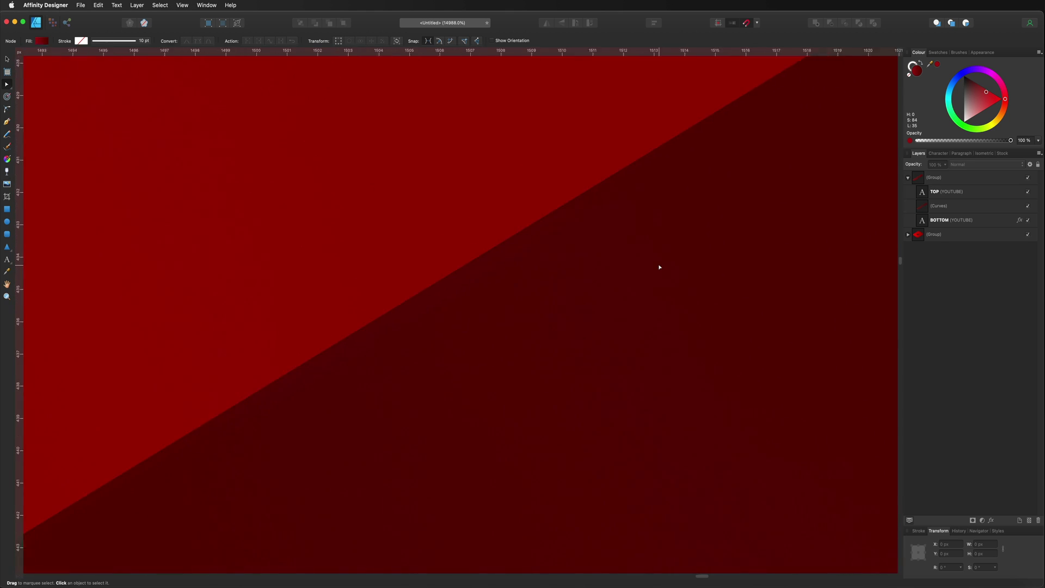
{"action": "scroll", "coordinate": [659, 267], "scroll_direction": "down", "scroll_amount": 5}
{"action": "scroll", "coordinate": [660, 267], "scroll_direction": "down", "scroll_amount": 5}
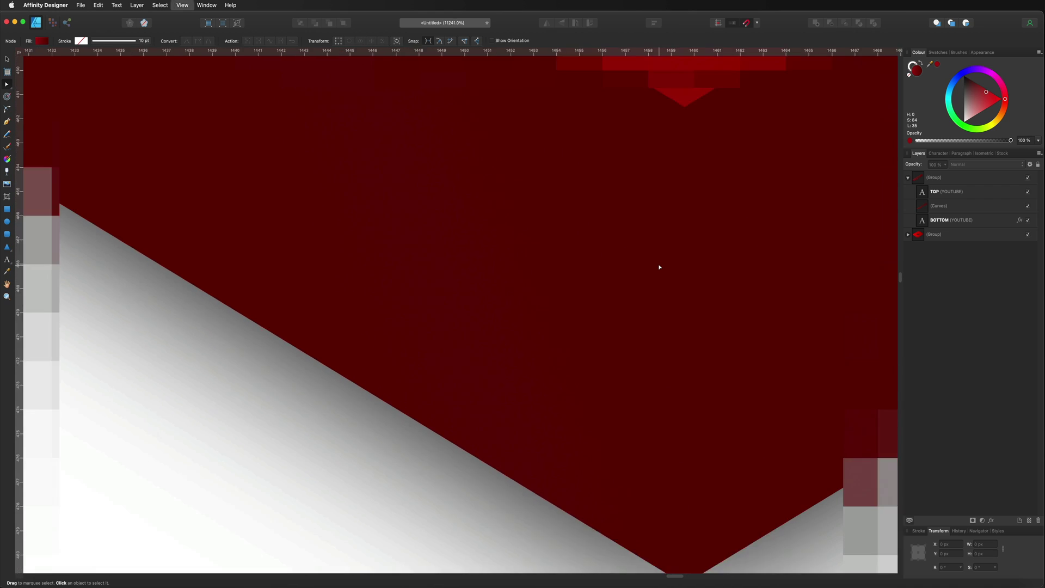
{"action": "scroll", "coordinate": [659, 266], "scroll_direction": "down", "scroll_amount": 5}
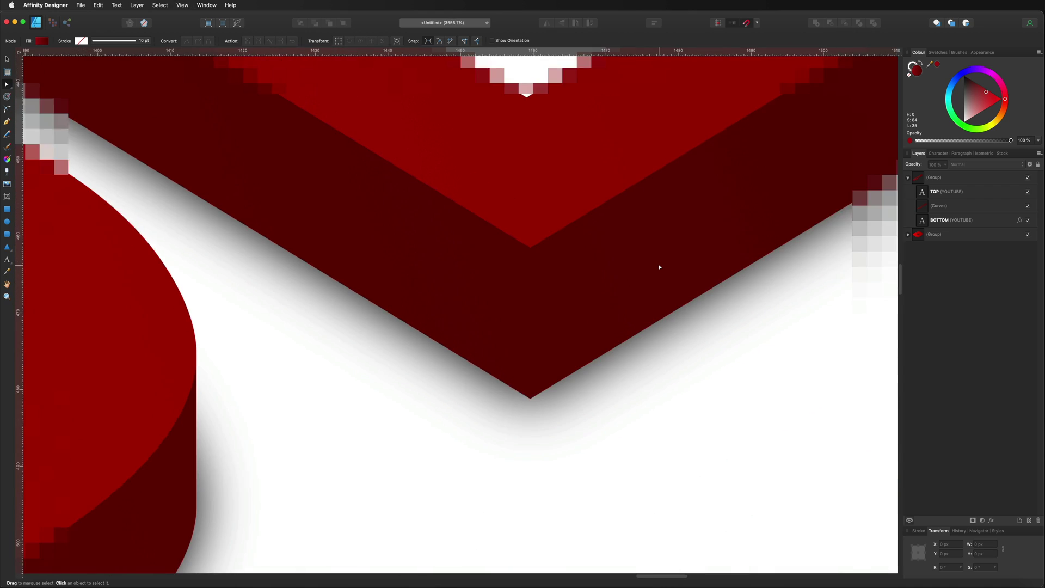
{"action": "scroll", "coordinate": [271, 226], "scroll_direction": "left", "scroll_amount": 10}
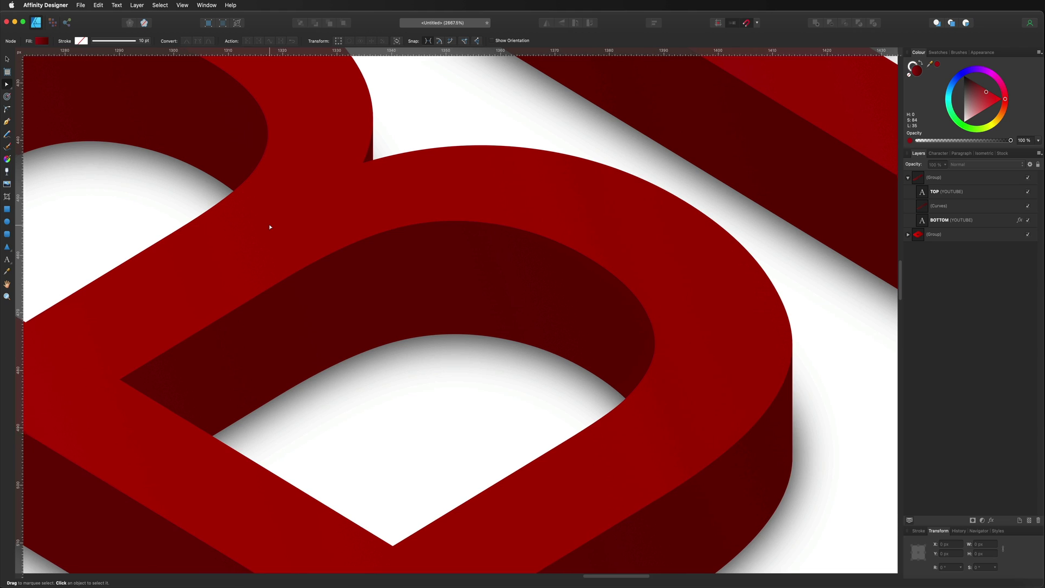
{"action": "scroll", "coordinate": [277, 227], "scroll_direction": "left", "scroll_amount": 10}
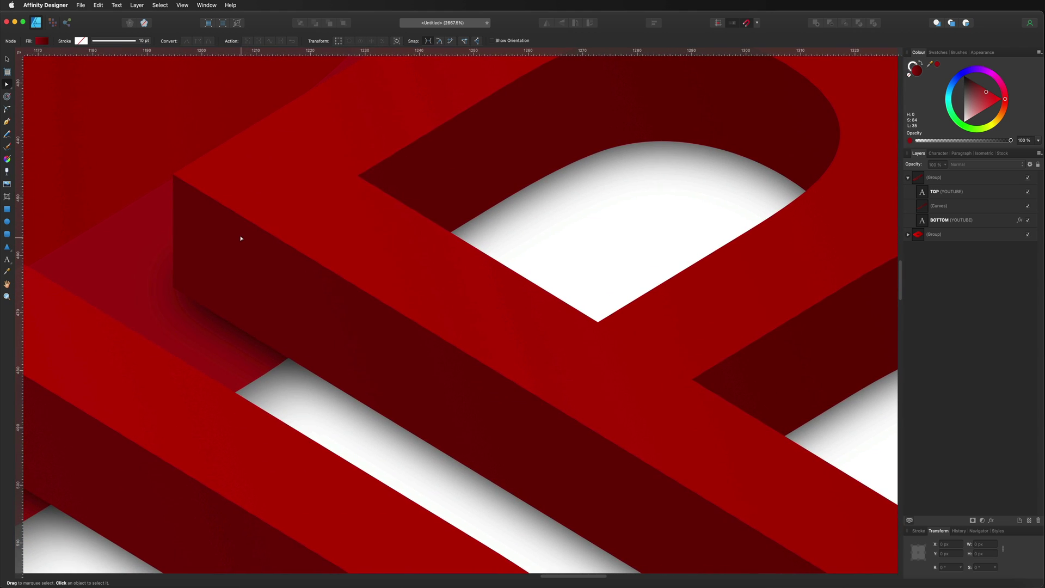
{"action": "scroll", "coordinate": [228, 219], "scroll_direction": "up", "scroll_amount": 7}
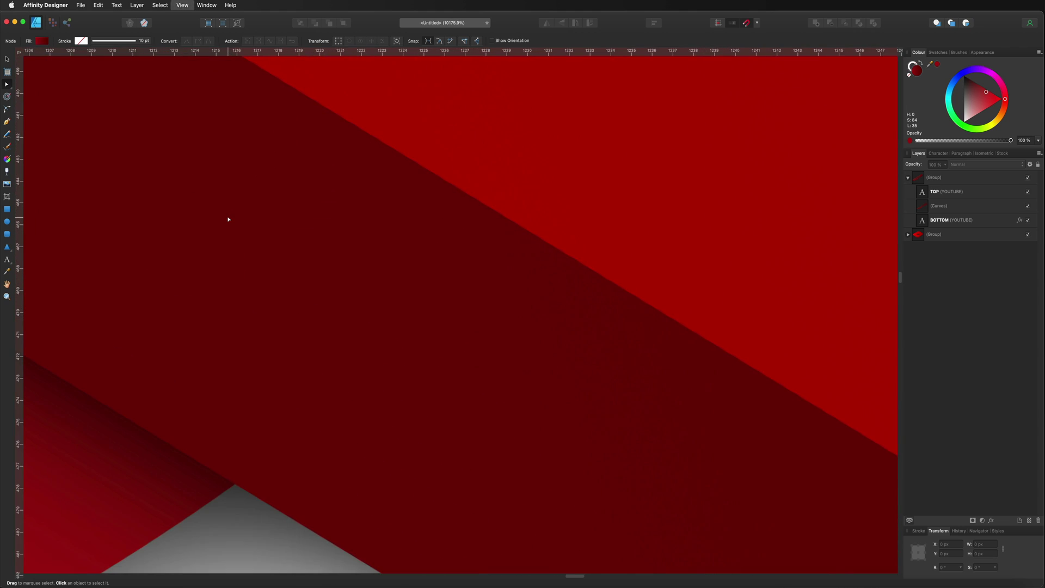
{"action": "scroll", "coordinate": [232, 217], "scroll_direction": "up", "scroll_amount": 10}
{"action": "scroll", "coordinate": [231, 218], "scroll_direction": "left", "scroll_amount": 3}
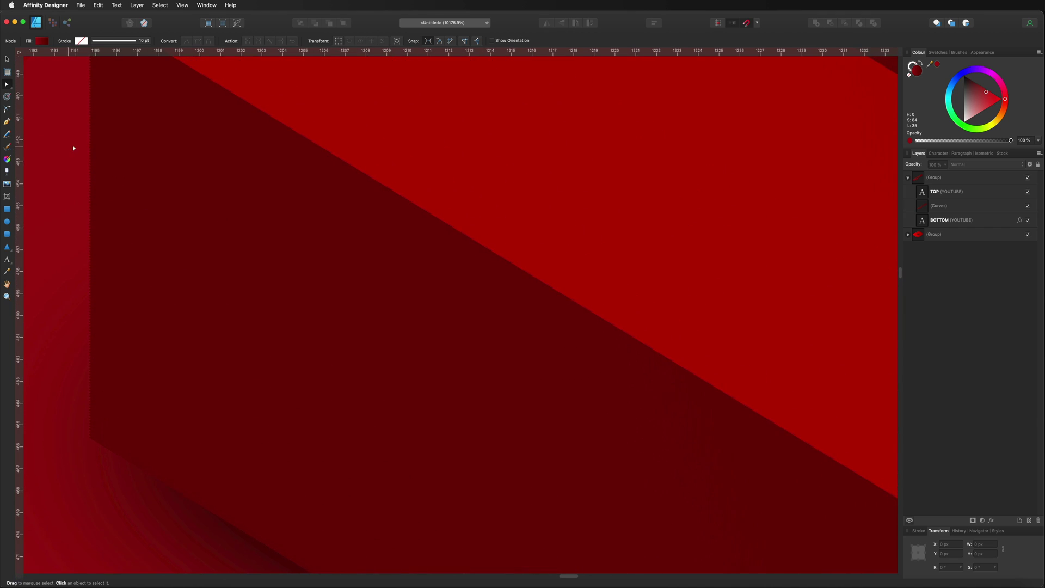
{"action": "left_click", "coordinate": [144, 152]}
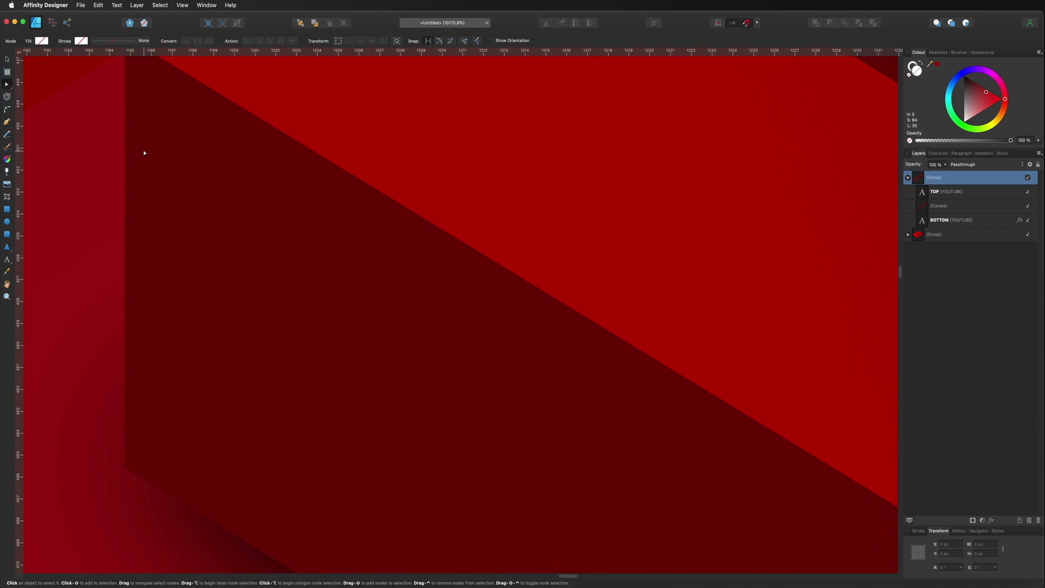
{"action": "left_click", "coordinate": [972, 208]}
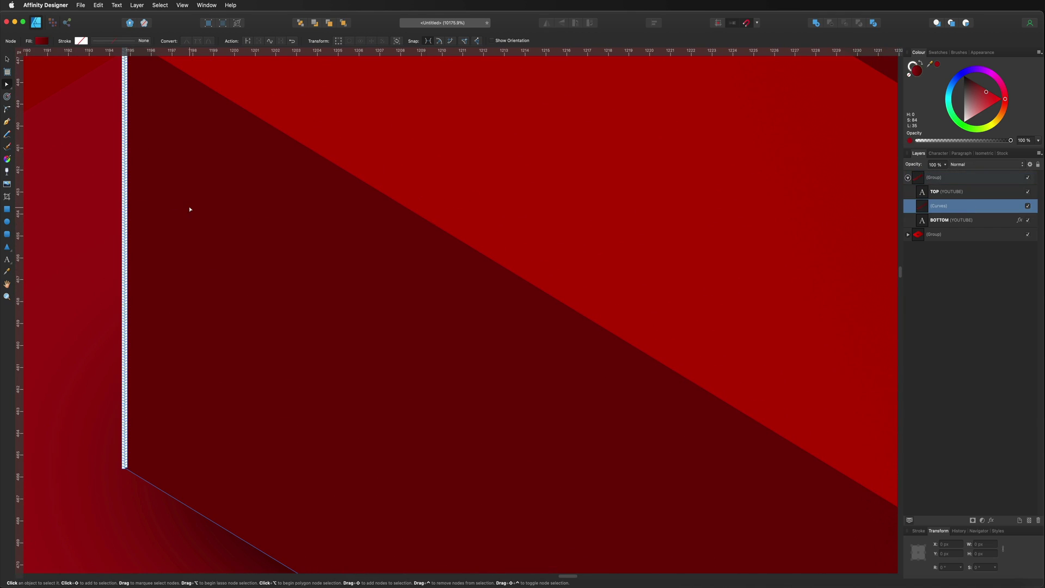
{"action": "scroll", "coordinate": [178, 214], "scroll_direction": "up", "scroll_amount": 5}
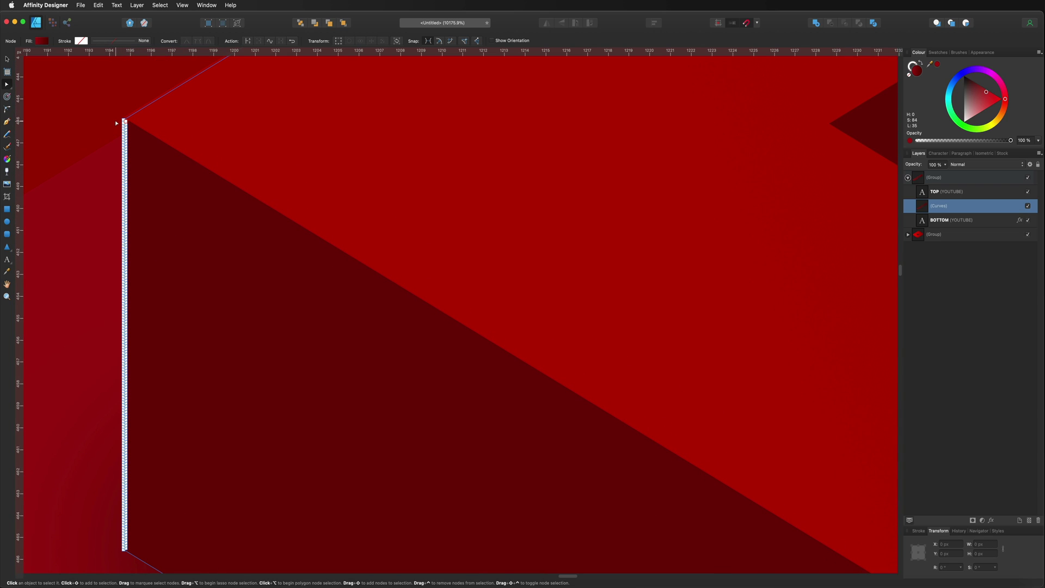
{"action": "left_click_drag", "start_coordinate": [116, 122], "coordinate": [138, 549]}
{"action": "key", "text": "Delete"}
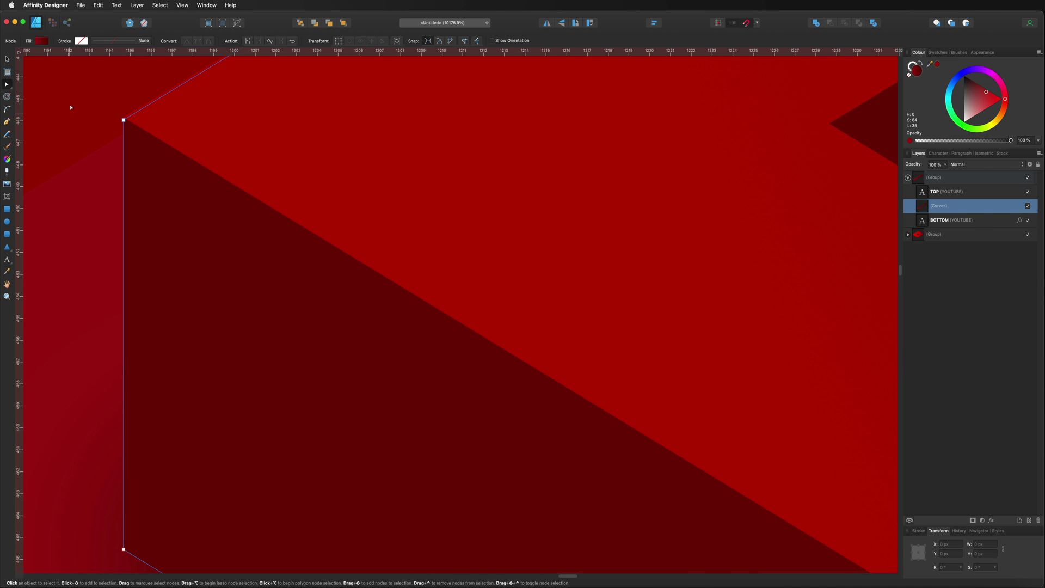
Step: Zoom out to show the whole extruded YouTube logo
{"action": "left_click", "coordinate": [109, 118]}
{"action": "key", "text": "super+minus"}
{"action": "key", "text": "super+minus"}
{"action": "key", "text": "super+minus"}
{"action": "key", "text": "super+minus"}
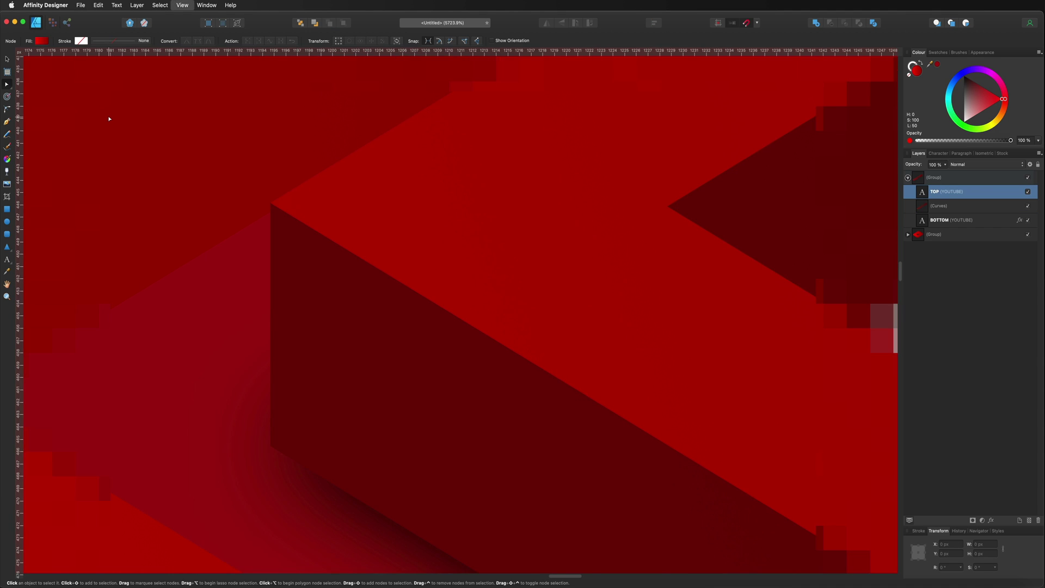
{"action": "key", "text": "super+minus"}
{"action": "key", "text": "super+minus"}
{"action": "key", "text": "super+minus"}
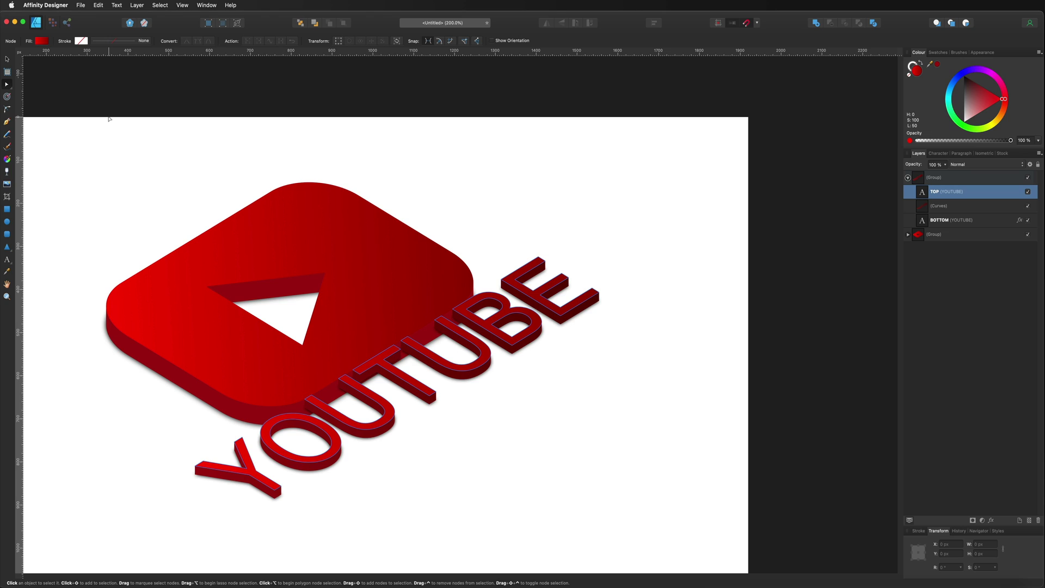
Step: Fit the page in view, then select and delete every part of the YouTube logo
{"action": "key", "text": "super+0"}
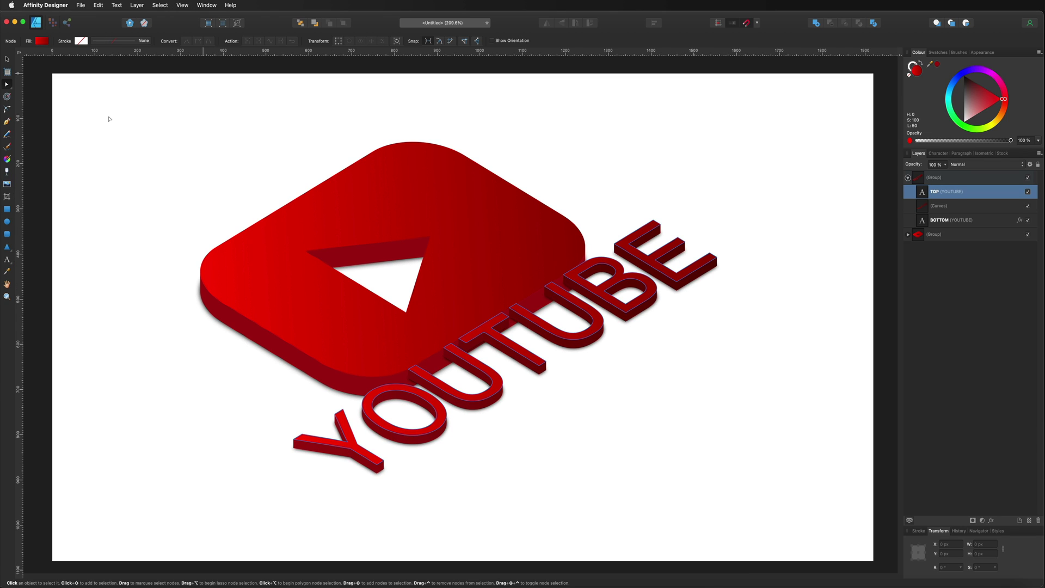
{"action": "left_click", "coordinate": [107, 119]}
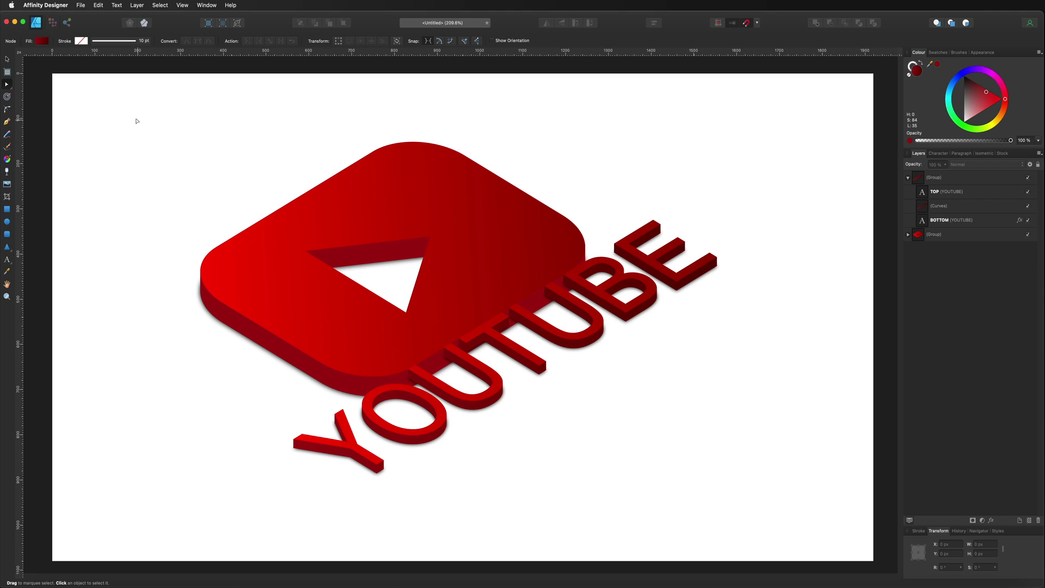
{"action": "left_click_drag", "start_coordinate": [121, 114], "coordinate": [836, 512]}
{"action": "key", "text": "Delete"}
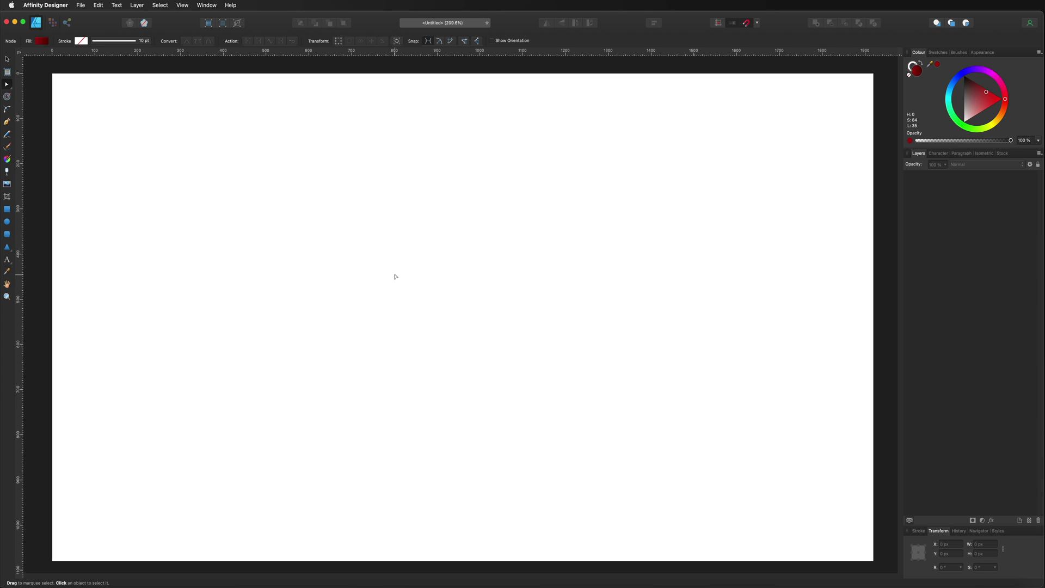
Step: Place the Facebook logo from the Social Logos assets and shrink it to about 553 × 549 px
{"action": "left_click", "coordinate": [183, 5]}
{"action": "mouse_move", "coordinate": [225, 180]}
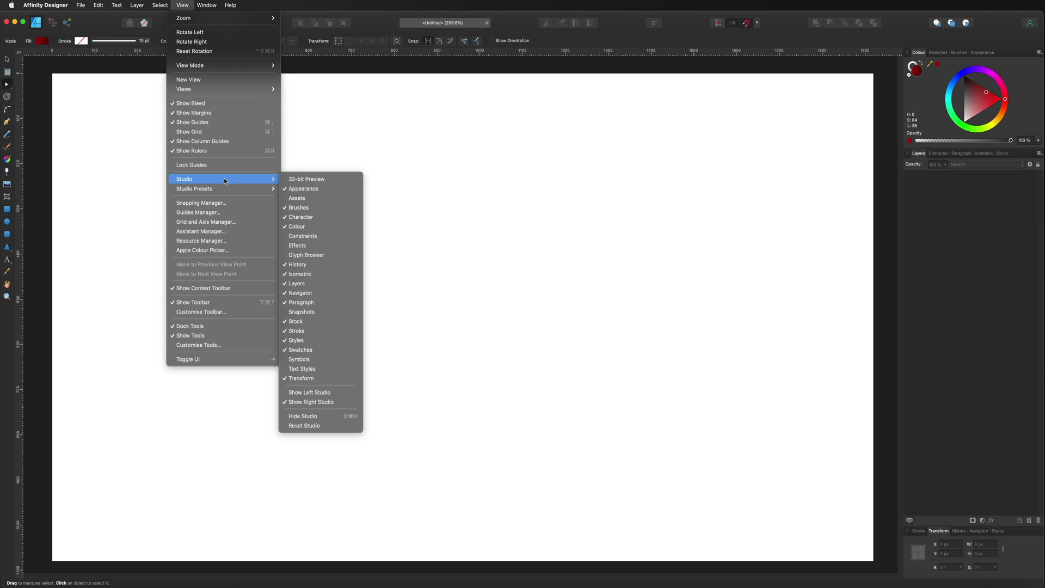
{"action": "left_click", "coordinate": [295, 198]}
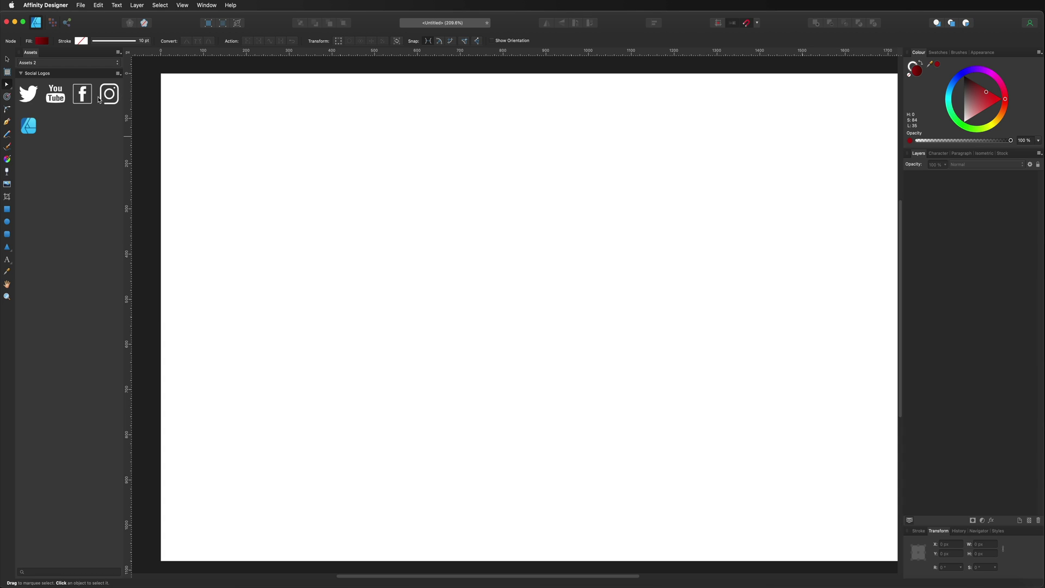
{"action": "left_click_drag", "start_coordinate": [83, 93], "coordinate": [438, 264]}
{"action": "left_click_drag", "start_coordinate": [631, 59], "coordinate": [494, 234]}
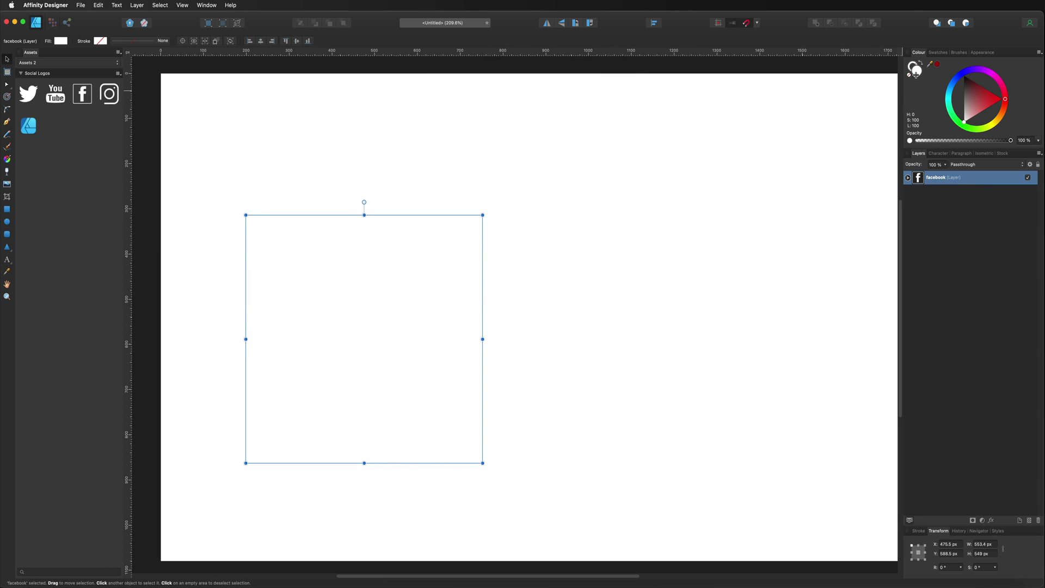
Step: Colour the Facebook logo a deeper blue and delete its empty parent layer
{"action": "left_click", "coordinate": [954, 86]}
{"action": "left_click_drag", "start_coordinate": [953, 87], "coordinate": [954, 82]}
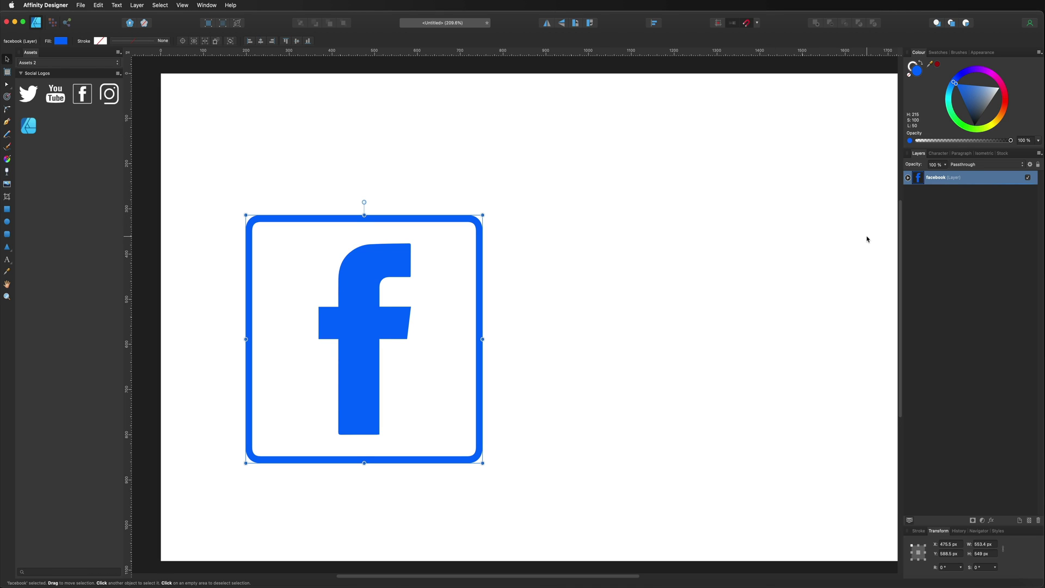
{"action": "left_click", "coordinate": [908, 178]}
{"action": "mouse_move", "coordinate": [910, 174]}
{"action": "left_mouse_down"}
{"action": "mouse_move", "coordinate": [926, 204]}
{"action": "mouse_move", "coordinate": [922, 186]}
{"action": "left_mouse_up"}
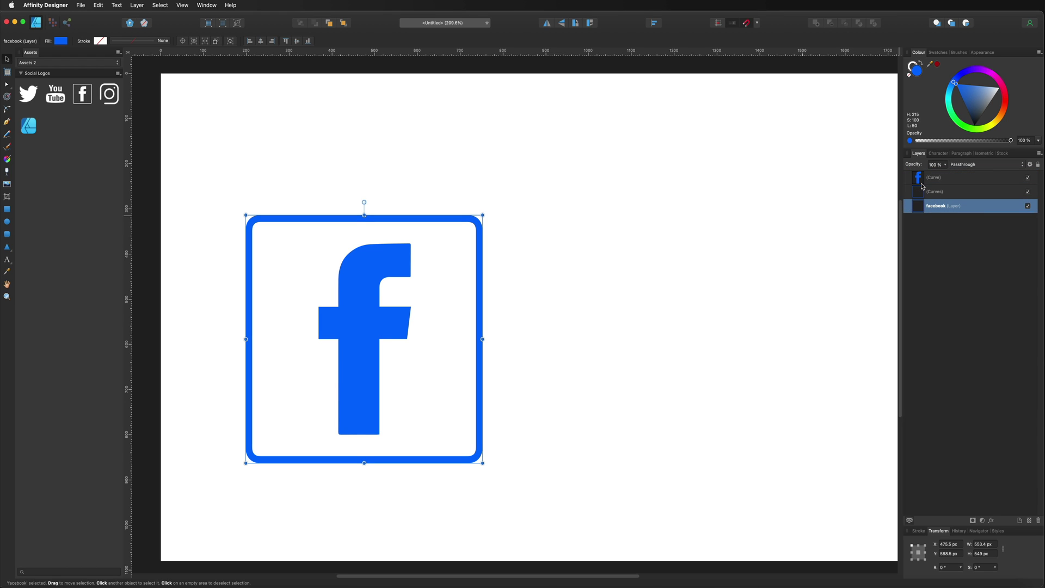
{"action": "double_click", "coordinate": [942, 206]}
{"action": "key", "text": "Return"}
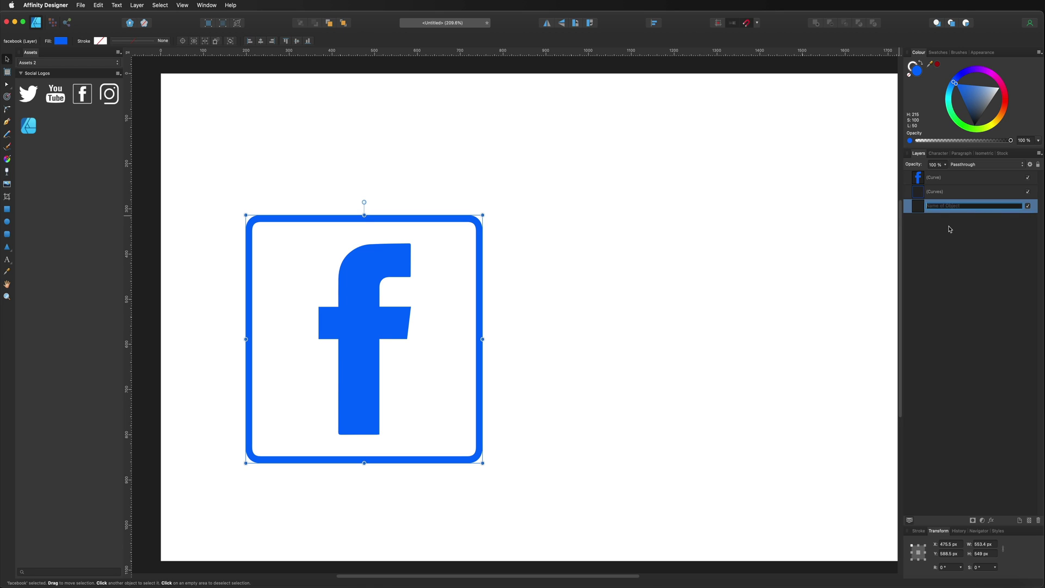
{"action": "key", "text": "Delete"}
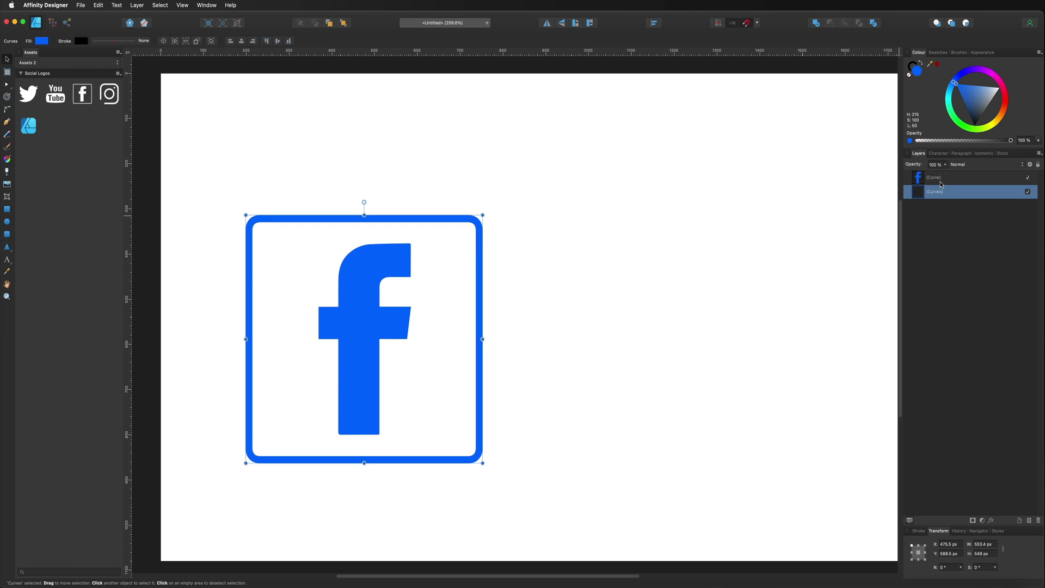
Step: Combine the frame and f into one shape, then move it lower and resize it to about 512 px wide
{"action": "left_click", "coordinate": [941, 181], "text": "shift"}
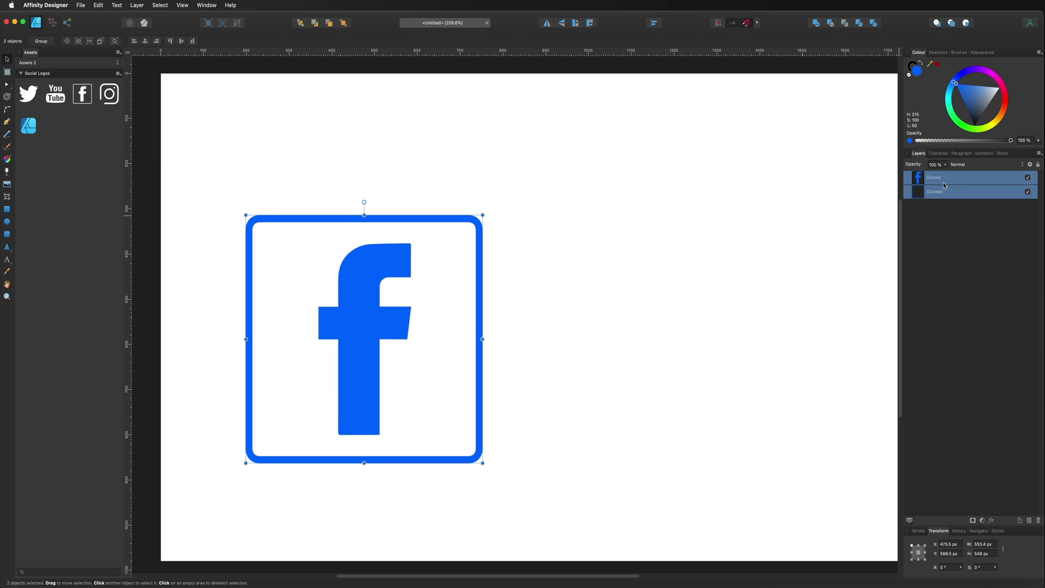
{"action": "left_click", "coordinate": [817, 24]}
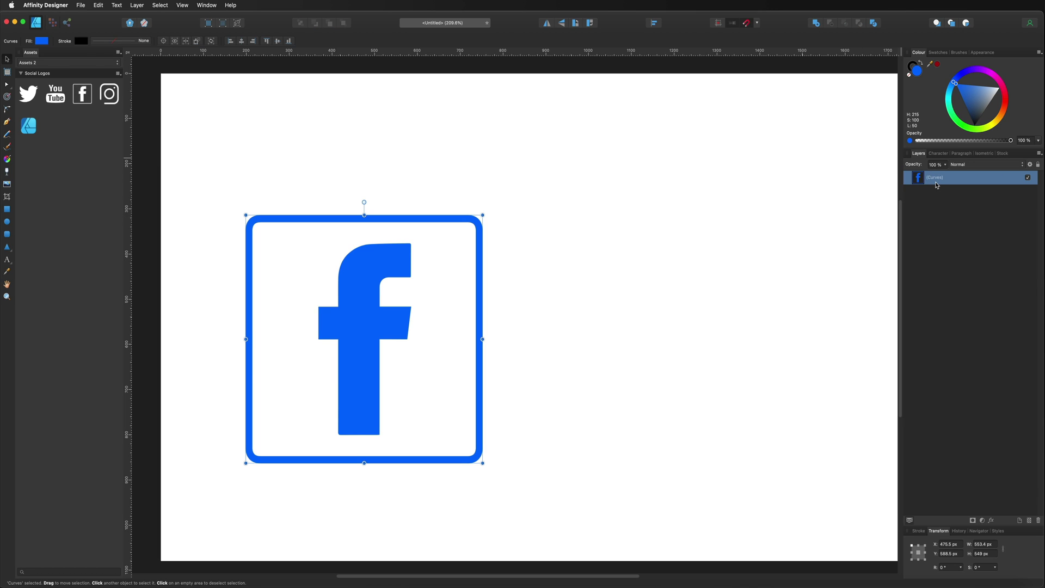
{"action": "left_click_drag", "start_coordinate": [372, 269], "coordinate": [539, 301]}
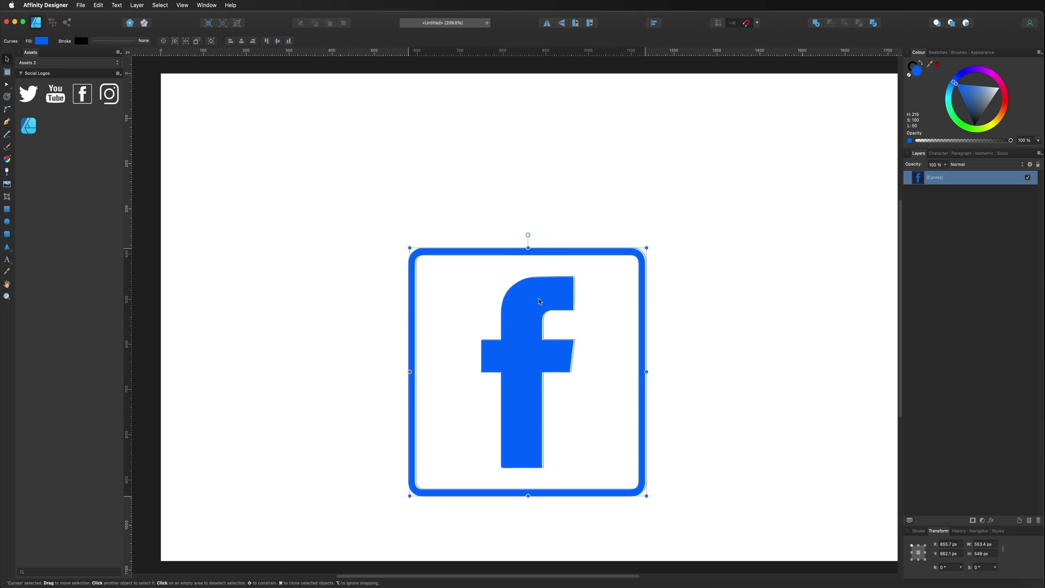
{"action": "left_click_drag", "start_coordinate": [647, 248], "coordinate": [630, 270]}
{"action": "left_click_drag", "start_coordinate": [550, 326], "coordinate": [507, 338]}
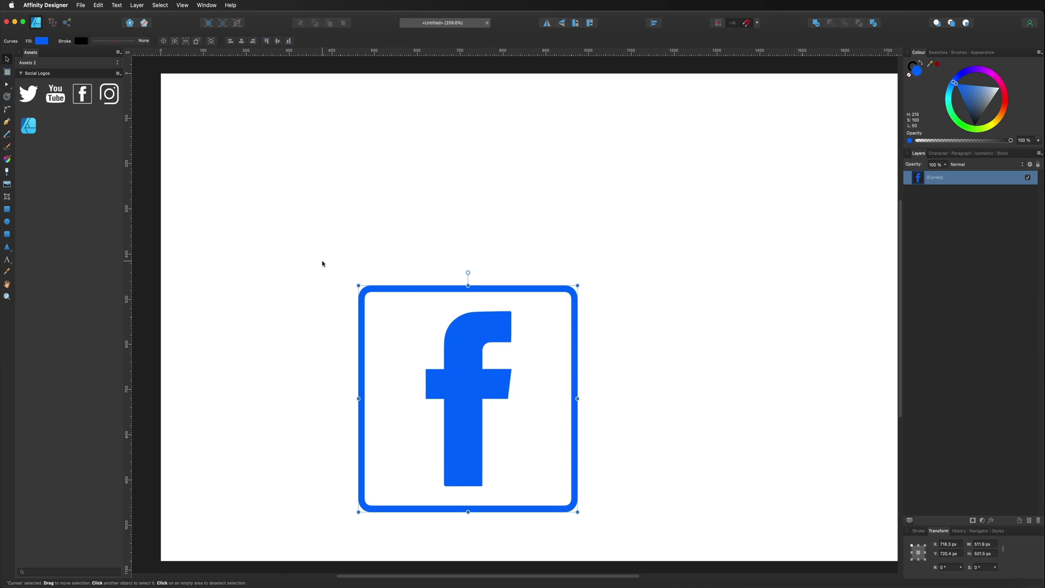
Step: Hide the Assets panel to widen the canvas
{"action": "left_click", "coordinate": [183, 5]}
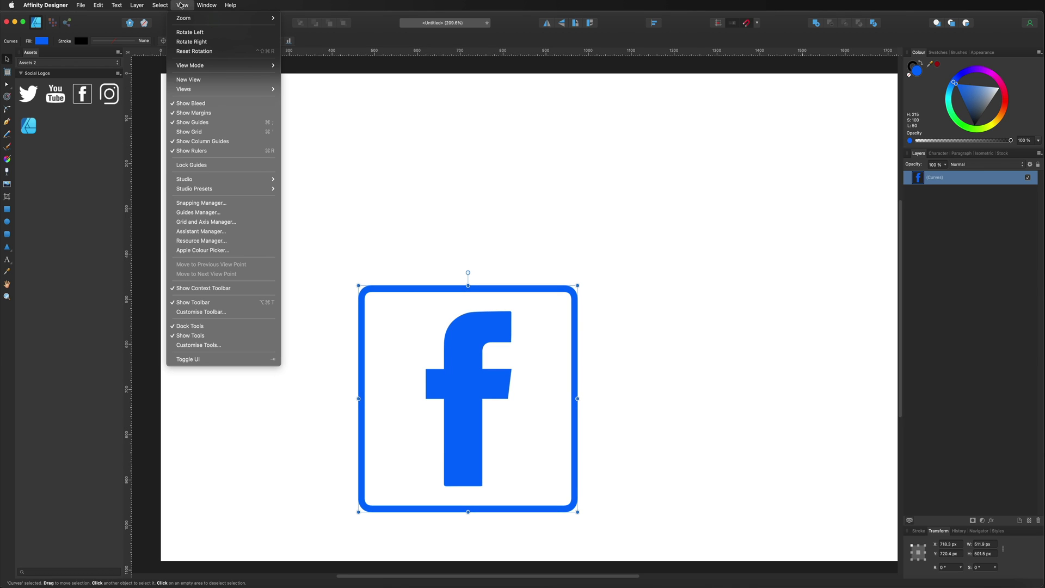
{"action": "mouse_move", "coordinate": [220, 183]}
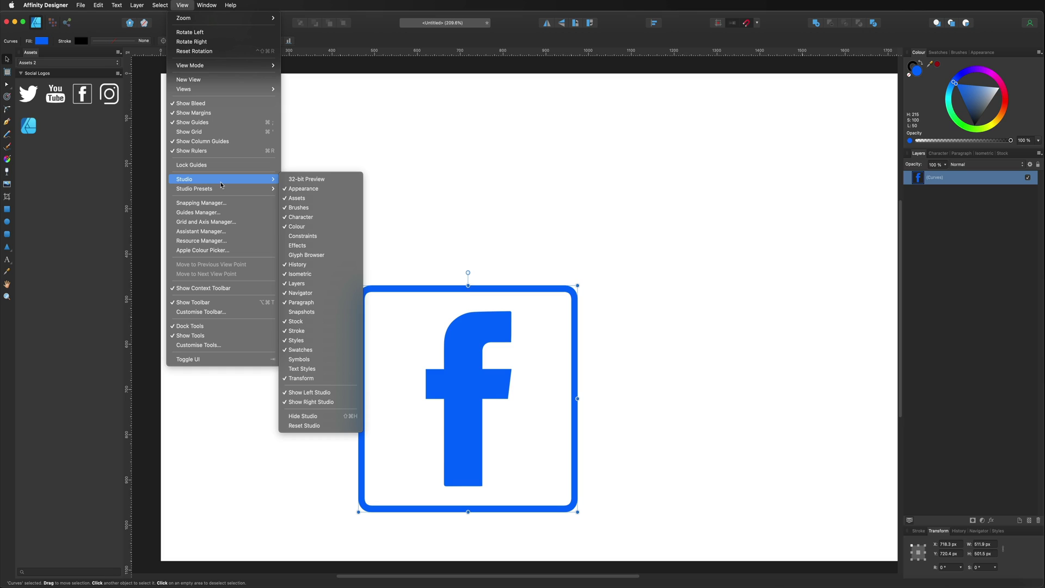
{"action": "left_click", "coordinate": [293, 197]}
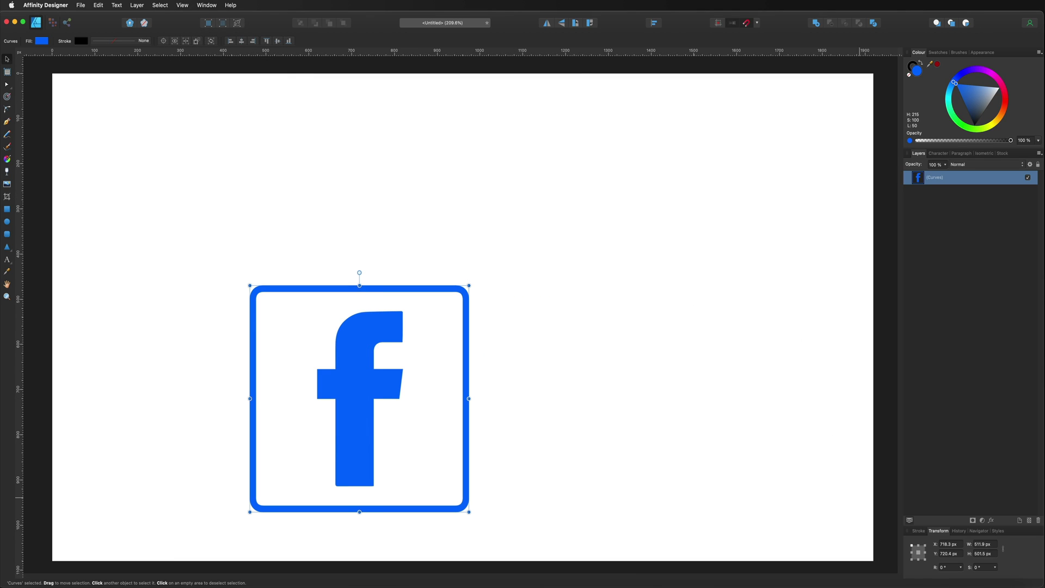
Step: Rotate the Facebook logo 30° and shear it 30° in the Transform panel
{"action": "left_click", "coordinate": [950, 570]}
{"action": "type", "text": "3"}
{"action": "key", "text": "Tab"}
{"action": "type", "text": "3"}
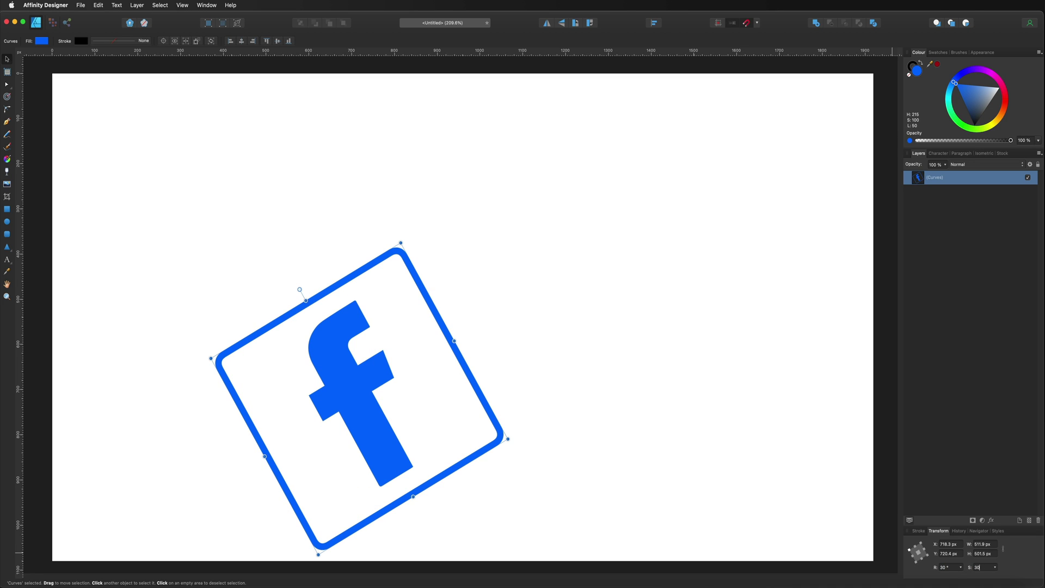
{"action": "type", "text": "0"}
{"action": "key", "text": "Return"}
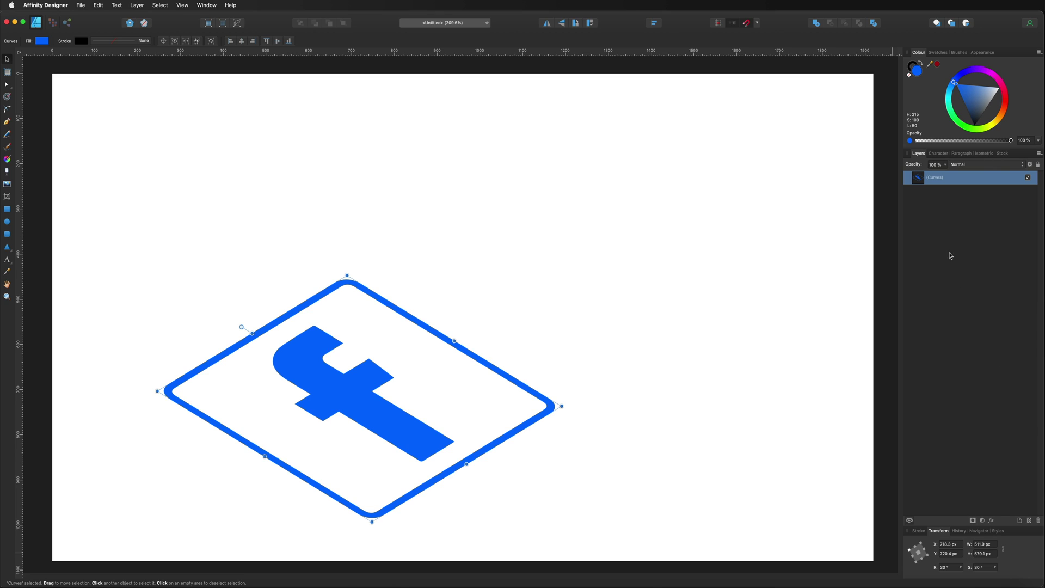
{"action": "right_click", "coordinate": [936, 177]}
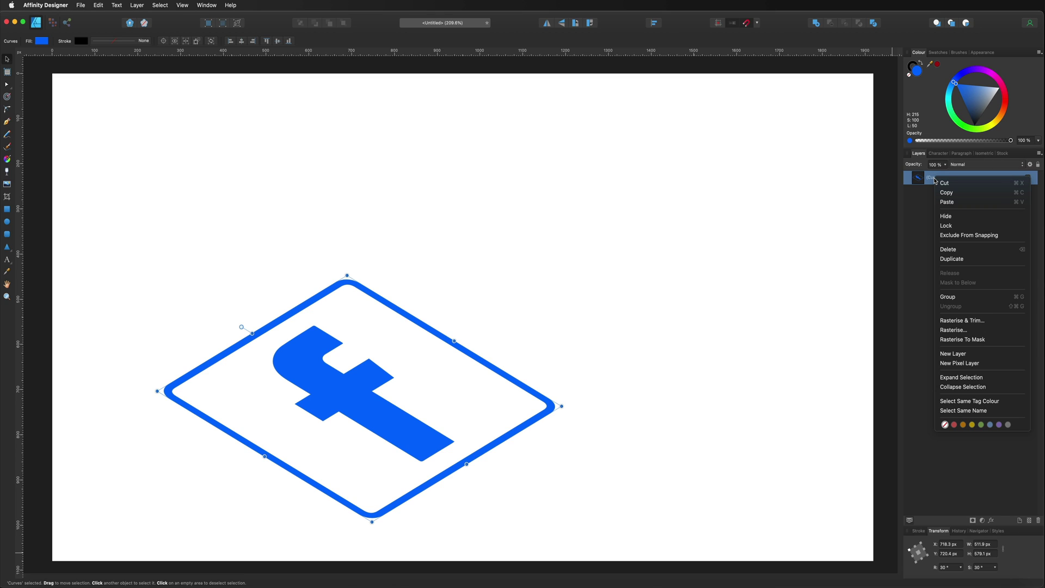
Step: Duplicate the logo with the copy at Y 720 px, then repeat the duplicate five times with Cmd+J
{"action": "left_click", "coordinate": [951, 259]}
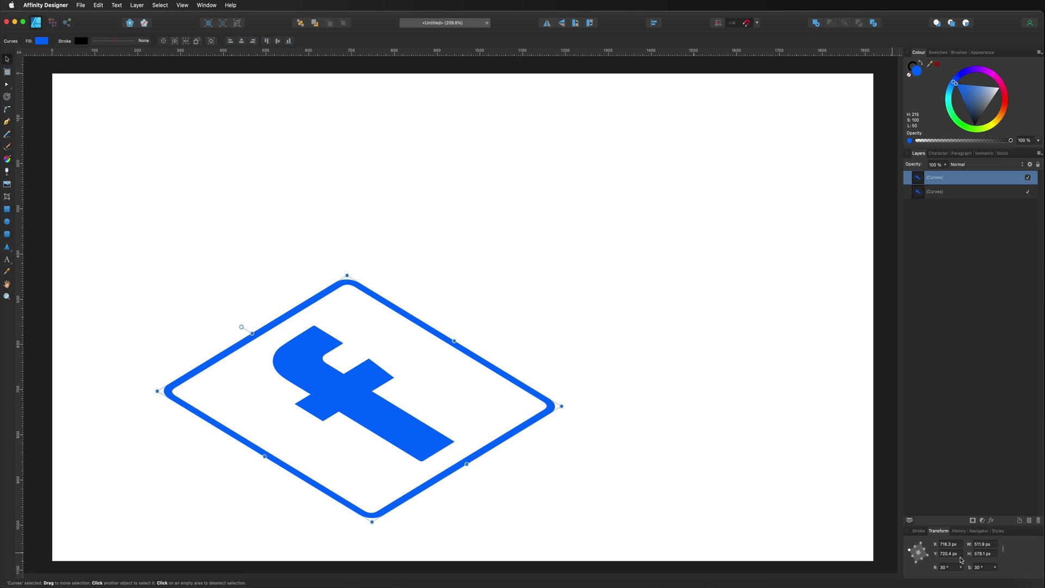
{"action": "key", "text": "BackSpace"}
{"action": "key", "text": "Return"}
{"action": "key", "text": "super+j"}
{"action": "key", "text": "super+j"}
{"action": "key", "text": "super+j"}
{"action": "key", "text": "super+j"}
{"action": "key", "text": "super+j"}
{"action": "key", "text": "super+j"}
{"action": "key", "text": "super+j"}
{"action": "key", "text": "super+j"}
{"action": "key", "text": "super+j"}
{"action": "key", "text": "super+j"}
{"action": "key", "text": "super+j"}
{"action": "key", "text": "super+j"}
{"action": "key", "text": "super+j"}
{"action": "key", "text": "super+j"}
{"action": "key", "text": "super+j"}
{"action": "key", "text": "super+j"}
{"action": "key", "text": "super+j"}
{"action": "key", "text": "super+j"}
{"action": "key", "text": "super+j"}
{"action": "key", "text": "super+j"}
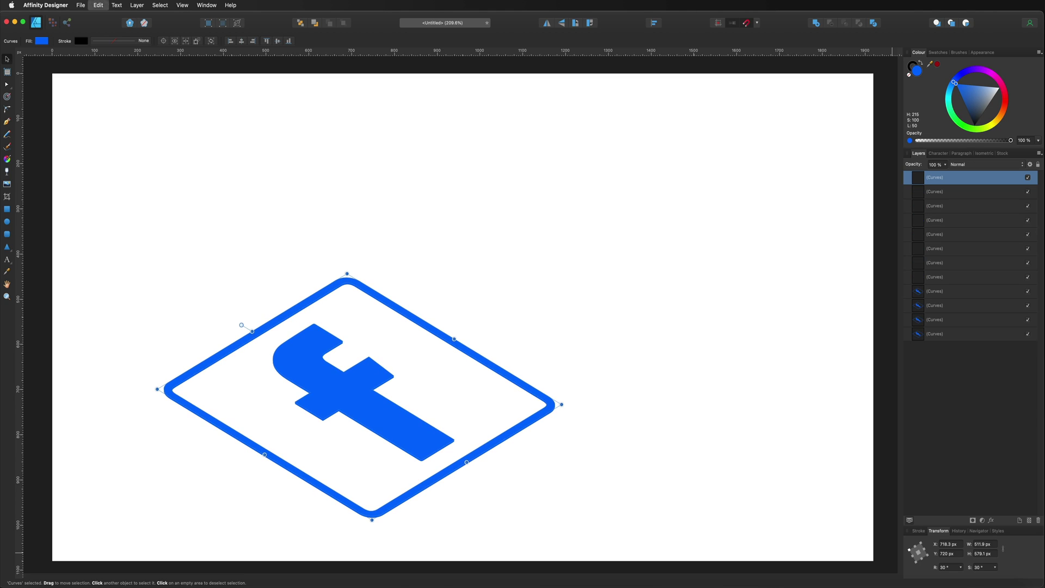
{"action": "key", "text": "super+j"}
{"action": "key", "text": "super+j"}
{"action": "key", "text": "super+j"}
{"action": "key", "text": "super+j"}
{"action": "key", "text": "super+j"}
{"action": "key", "text": "super+j"}
{"action": "key", "text": "super+j"}
{"action": "key", "text": "super+j"}
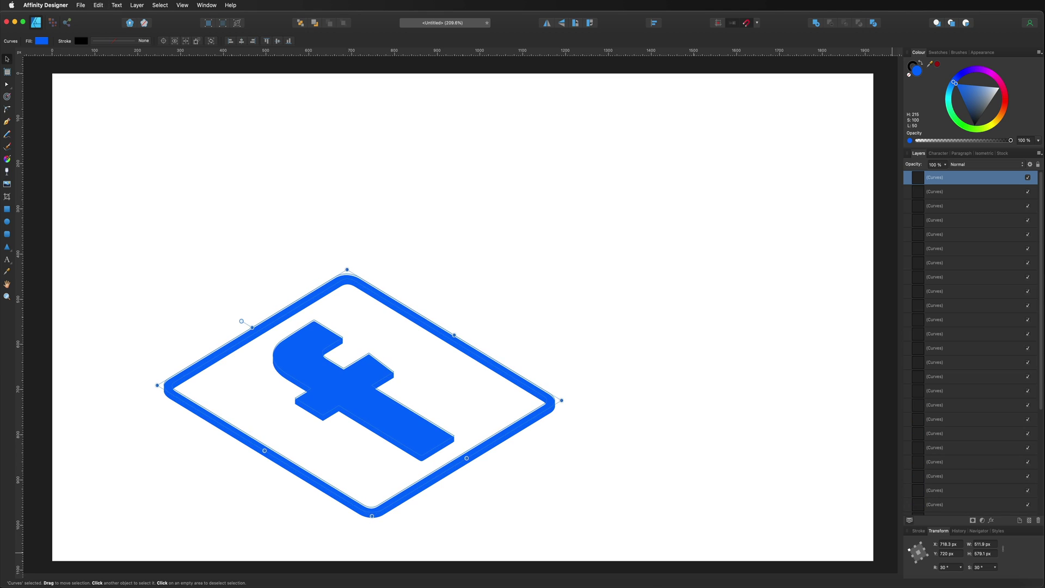
{"action": "key", "text": "super+j"}
{"action": "key", "text": "super+j"}
{"action": "key", "text": "super+j"}
{"action": "key", "text": "super+j"}
{"action": "key", "text": "super+j"}
{"action": "key", "text": "super+j"}
{"action": "key", "text": "super+j"}
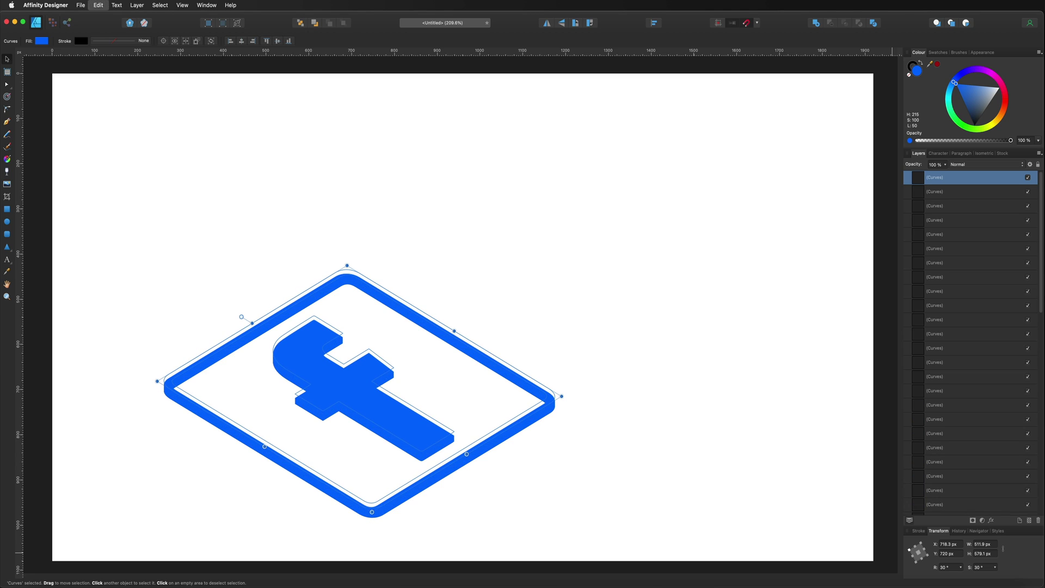
{"action": "key", "text": "super+j"}
{"action": "key", "text": "super+j"}
{"action": "key", "text": "super+j"}
{"action": "key", "text": "super+j"}
{"action": "key", "text": "super+j"}
{"action": "key", "text": "super+j"}
{"action": "key", "text": "super+j"}
{"action": "key", "text": "super+j"}
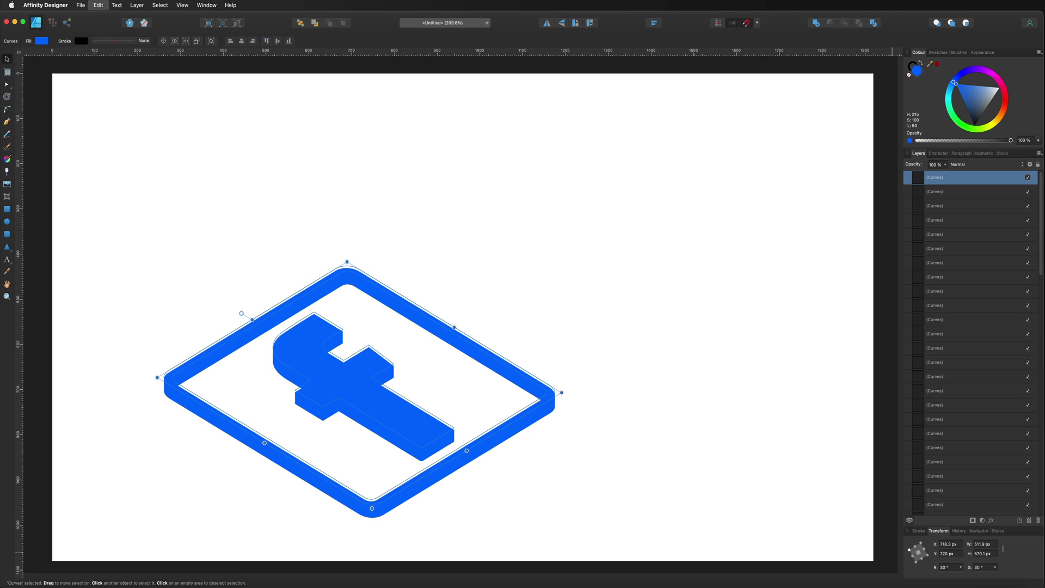
{"action": "key", "text": "super+j"}
{"action": "key", "text": "super+j"}
{"action": "key", "text": "super+j"}
{"action": "key", "text": "super+j"}
{"action": "key", "text": "super+j"}
{"action": "key", "text": "super+j"}
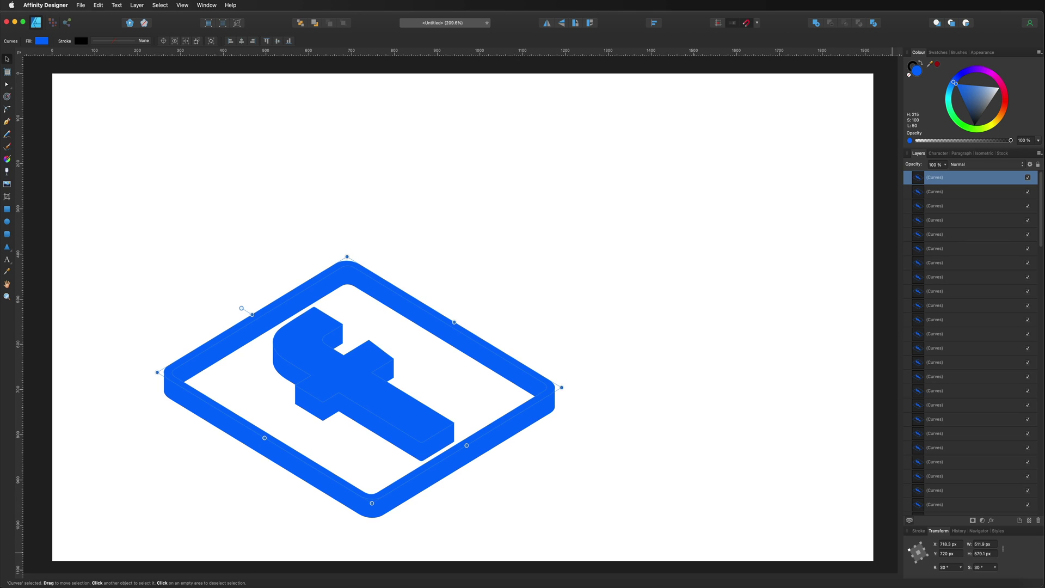
Step: Rename the topmost logo layer TOP and the bottom layer SHADOW
{"action": "double_click", "coordinate": [972, 177]}
{"action": "type", "text": "TOP"}
{"action": "key", "text": "Return"}
{"action": "scroll", "coordinate": [969, 381], "scroll_direction": "down", "scroll_amount": 15}
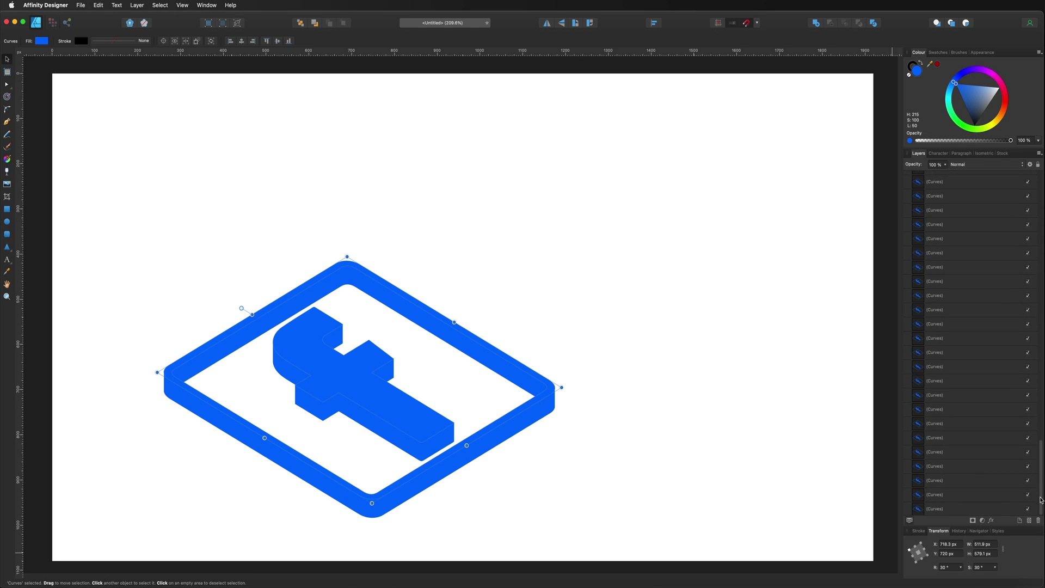
{"action": "double_click", "coordinate": [960, 507]}
{"action": "type", "text": "S"}
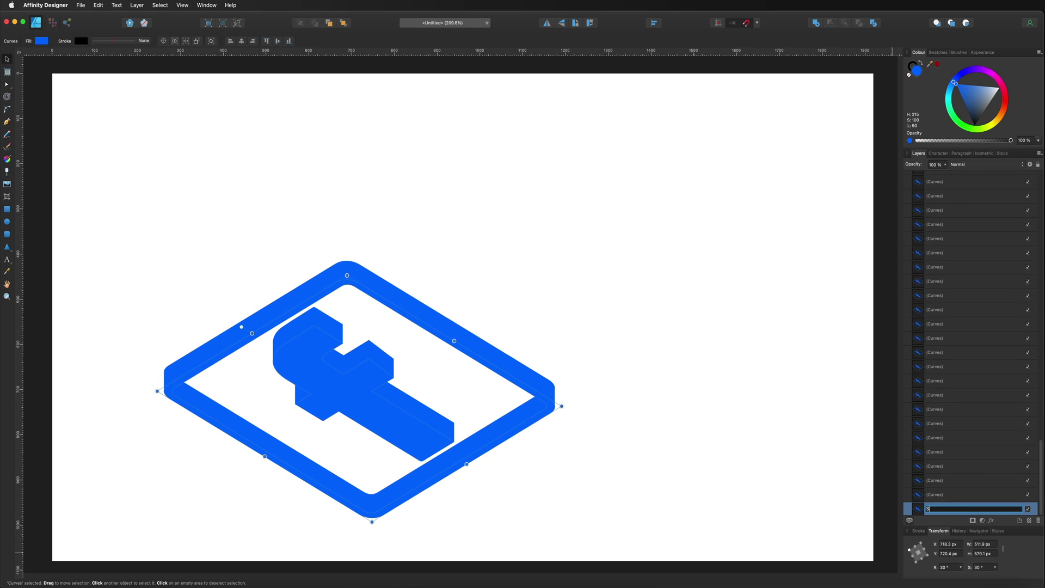
{"action": "type", "text": "HADOW"}
{"action": "key", "text": "Return"}
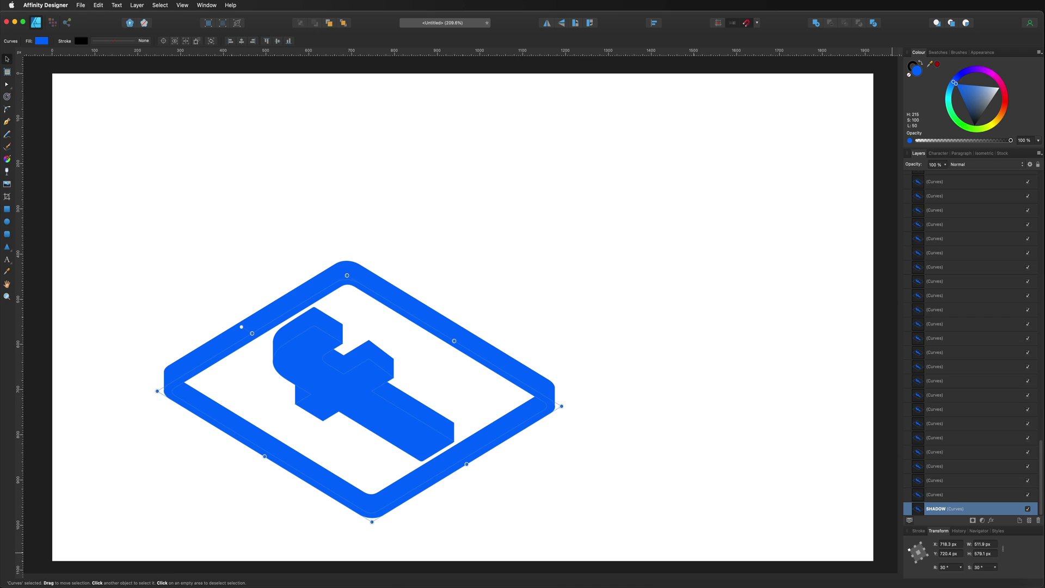
Step: Select all the copy layers between TOP and SHADOW
{"action": "left_click", "coordinate": [945, 495]}
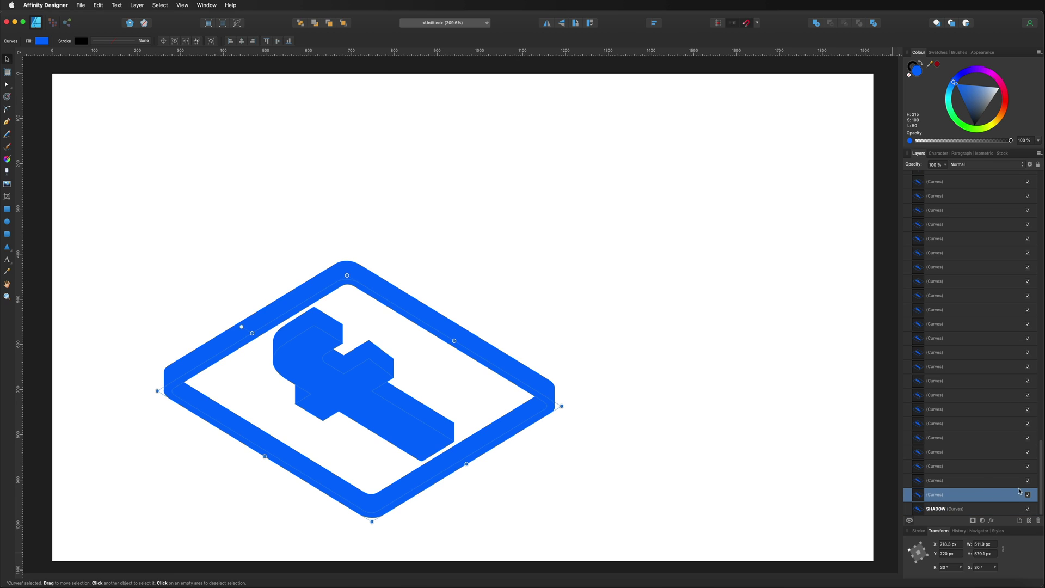
{"action": "left_click_drag", "start_coordinate": [1041, 494], "coordinate": [1042, 204]}
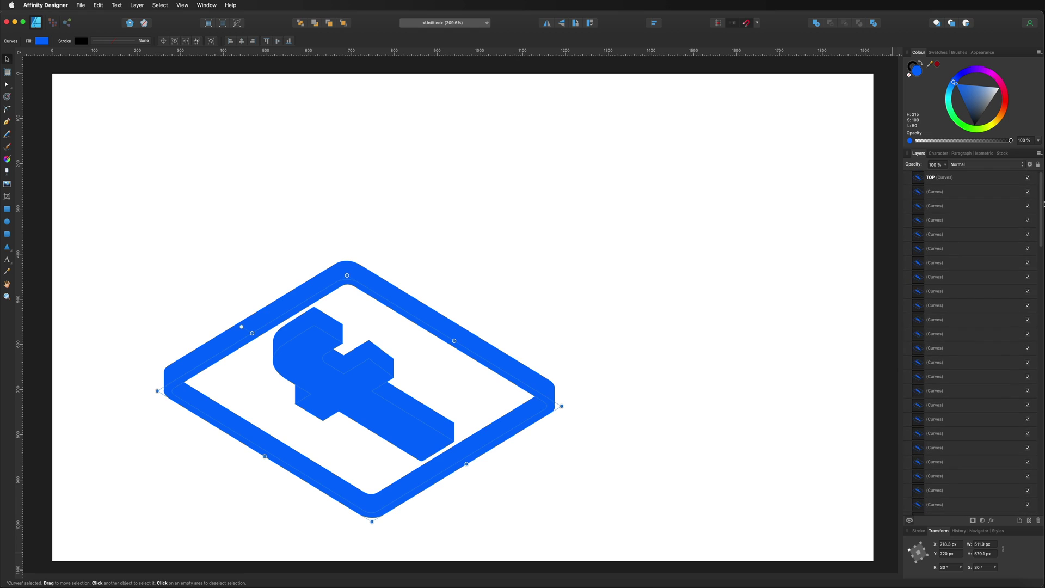
{"action": "left_click", "coordinate": [943, 195], "text": "shift"}
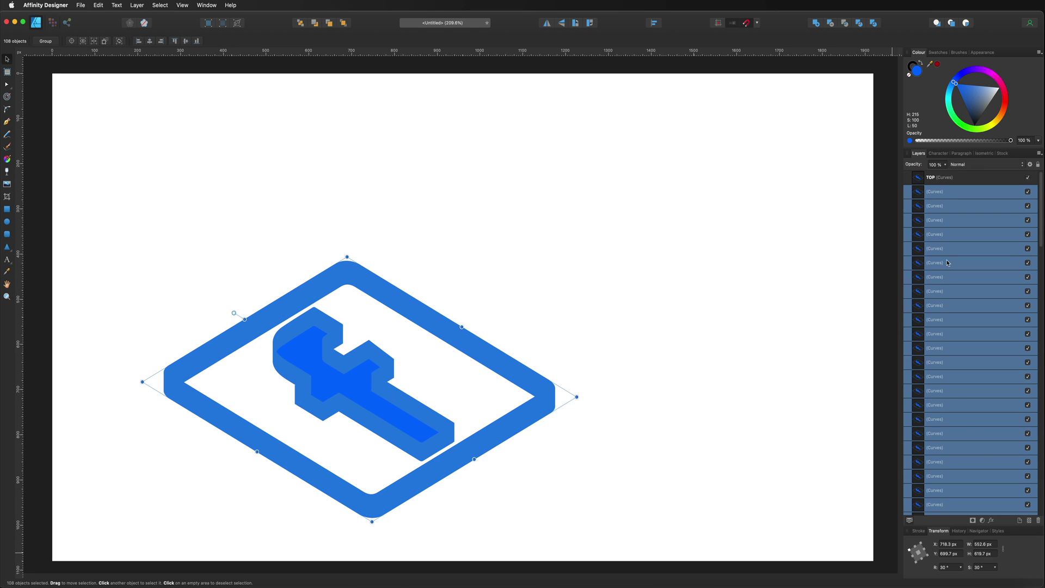
Step: Merge the middle copies into one side shape and darken its blue
{"action": "left_click", "coordinate": [815, 24]}
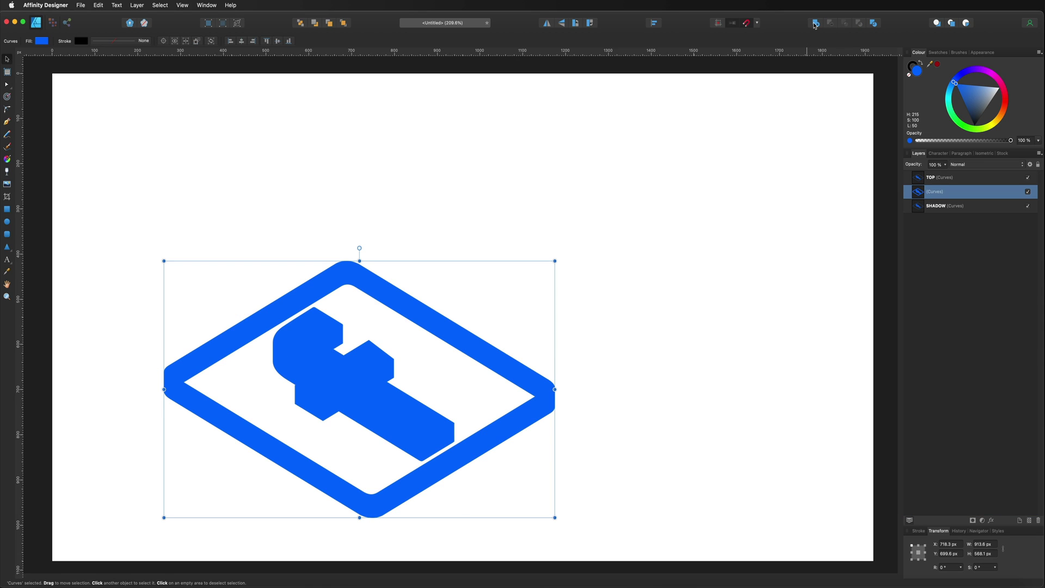
{"action": "left_click_drag", "start_coordinate": [959, 91], "coordinate": [962, 107]}
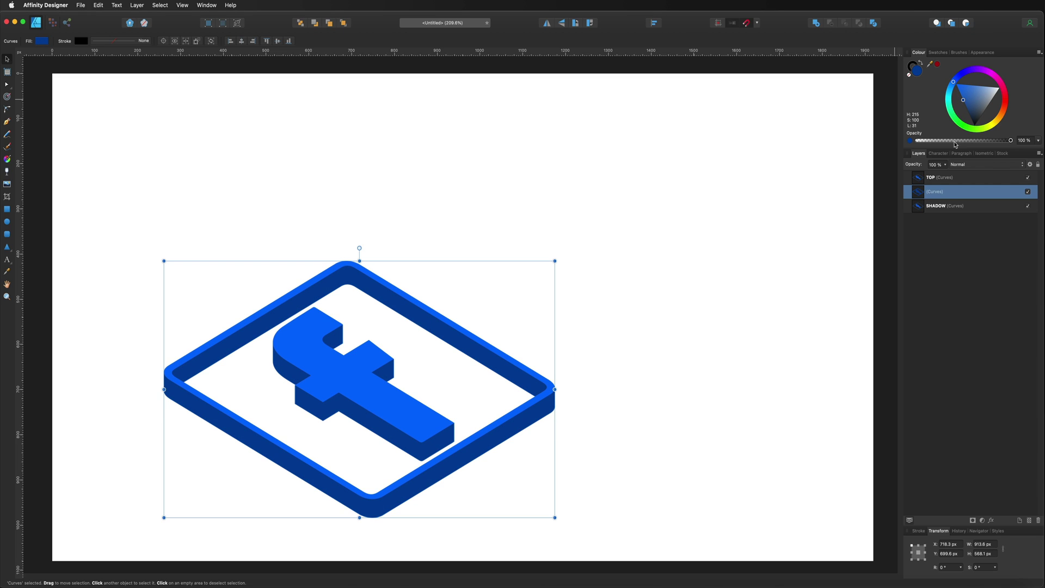
{"action": "left_click", "coordinate": [940, 206]}
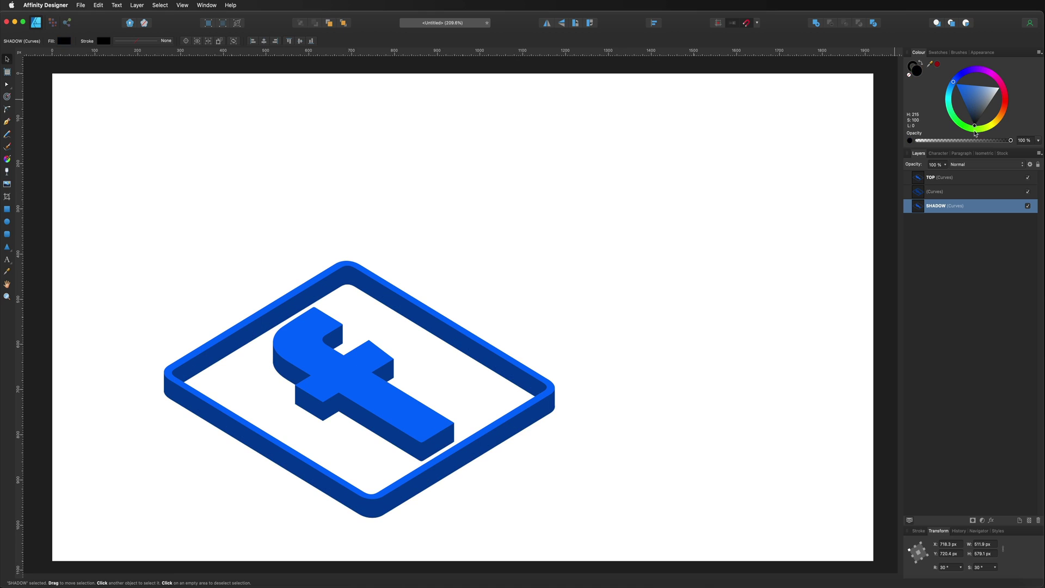
Step: Add a Gaussian Blur of about 3.4 px to the SHADOW layer
{"action": "left_click", "coordinate": [992, 521]}
{"action": "left_click", "coordinate": [680, 230]}
{"action": "left_click_drag", "start_coordinate": [760, 235], "coordinate": [791, 236]}
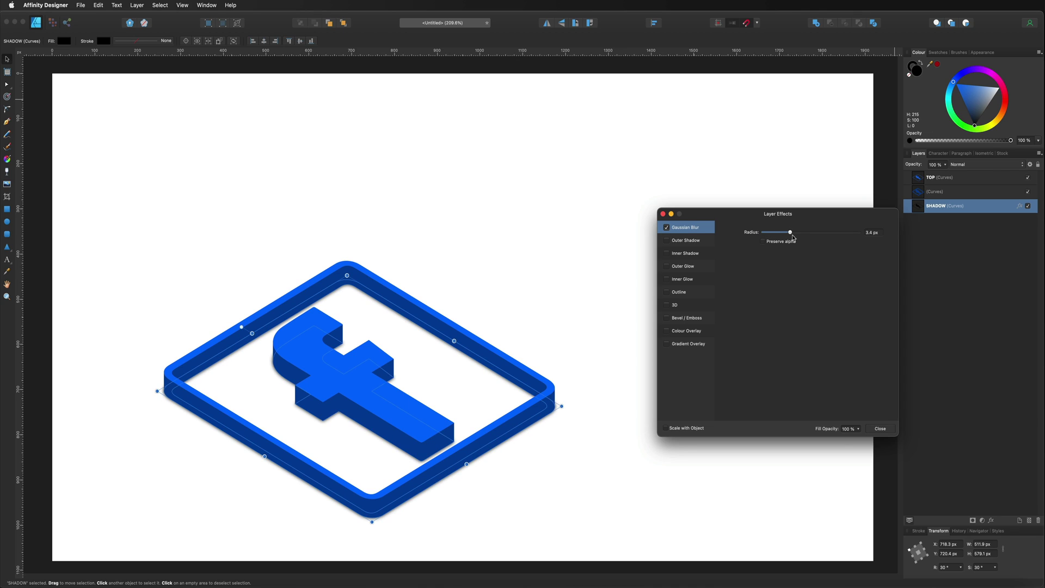
{"action": "left_click", "coordinate": [874, 435]}
{"action": "left_click", "coordinate": [653, 340]}
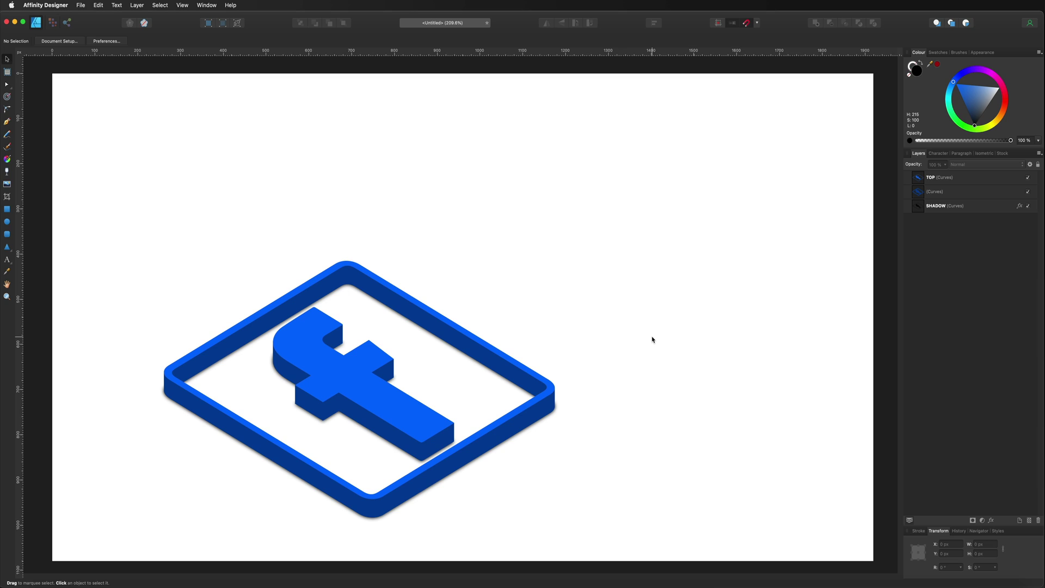
Step: Group the TOP, side and SHADOW layers into one group
{"action": "left_click", "coordinate": [944, 178]}
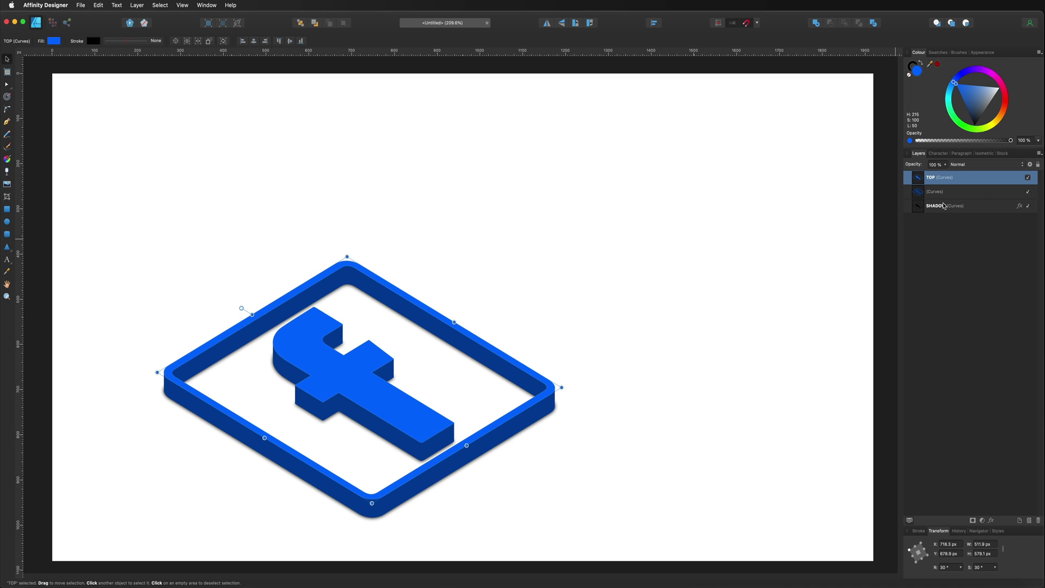
{"action": "left_click", "coordinate": [944, 206], "text": "shift"}
{"action": "key", "text": "super+g"}
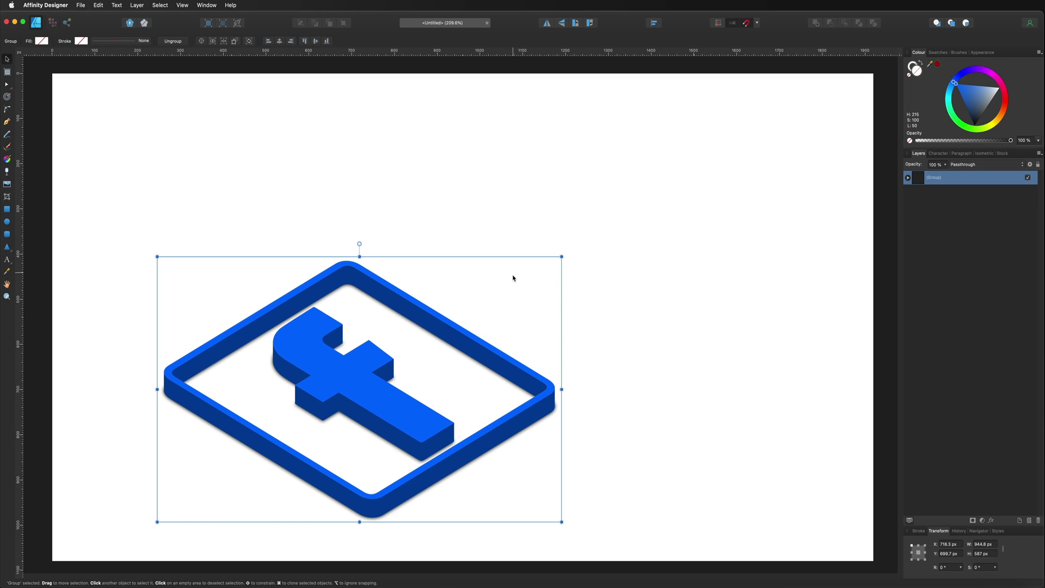
Step: Scale the grouped logo up to about 1110 × 690 px and place it left of centre
{"action": "left_click_drag", "start_coordinate": [547, 269], "coordinate": [562, 181]}
{"action": "left_click", "coordinate": [527, 280]}
{"action": "left_click", "coordinate": [518, 272]}
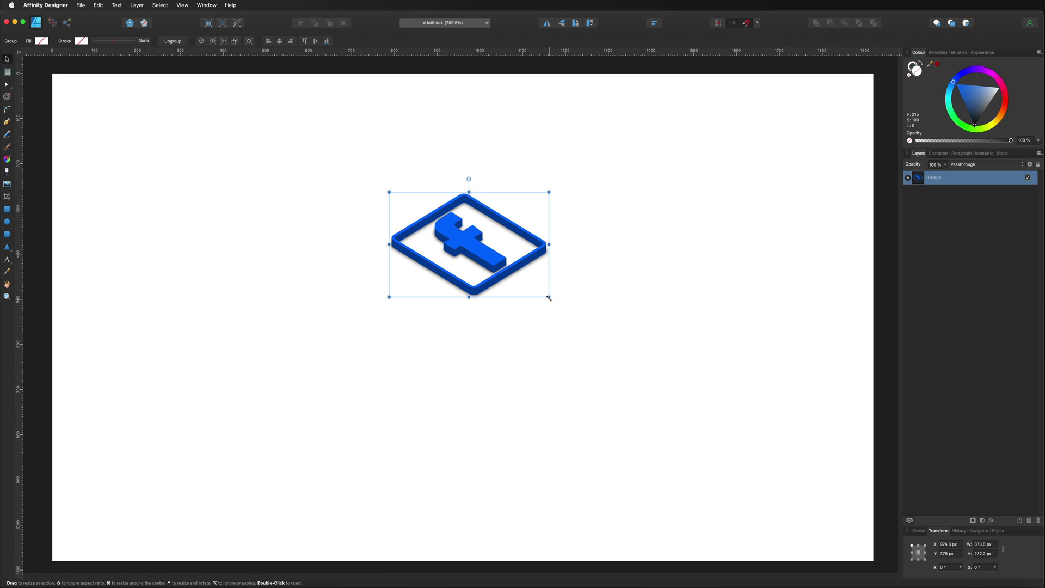
{"action": "left_click_drag", "start_coordinate": [551, 296], "coordinate": [821, 569]}
{"action": "left_click_drag", "start_coordinate": [743, 394], "coordinate": [512, 363]}
{"action": "left_click", "coordinate": [702, 314]}
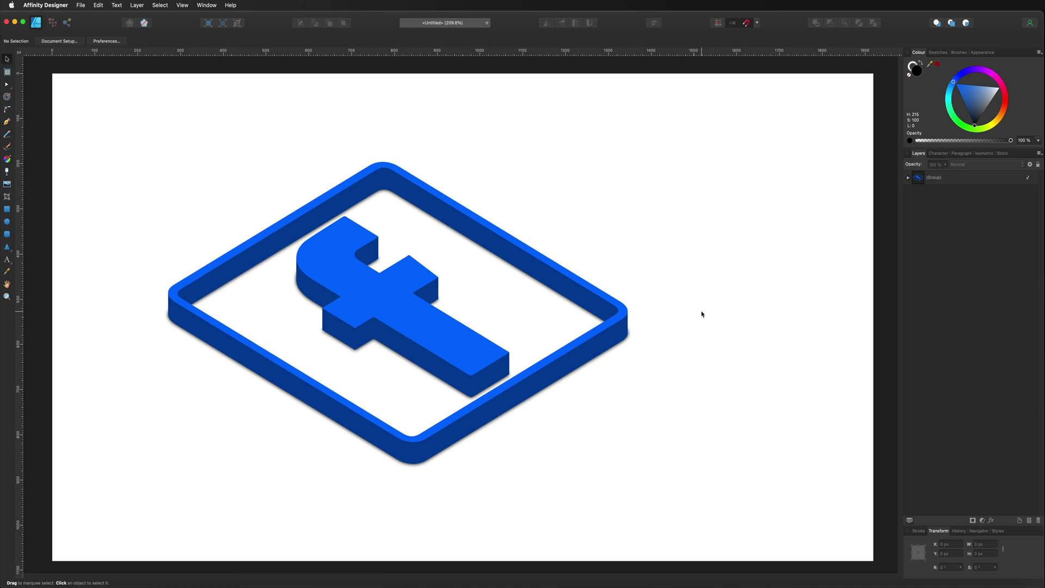